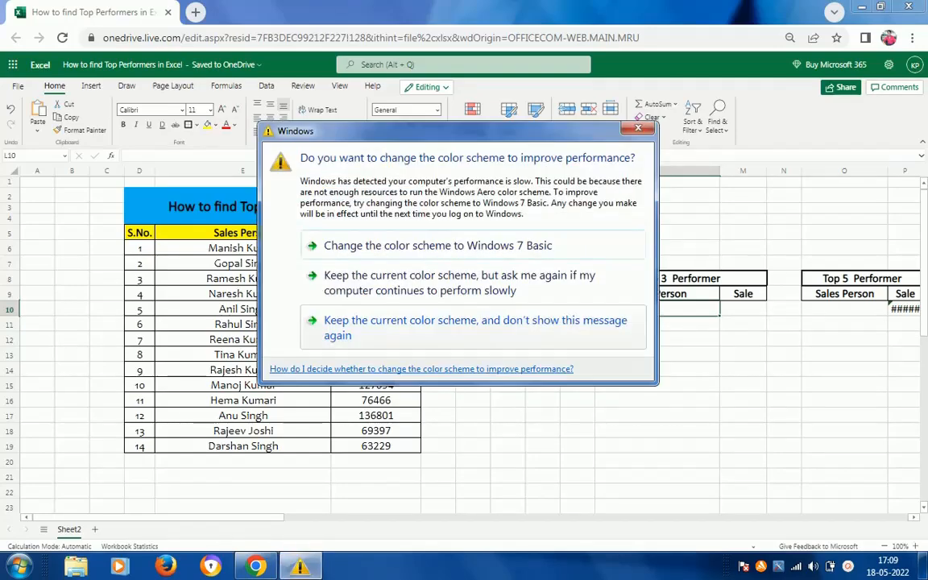
# Keep the current Windows color scheme, with the option to be asked again if the computer continues to perform slowly.
pyautogui.click(409, 282)
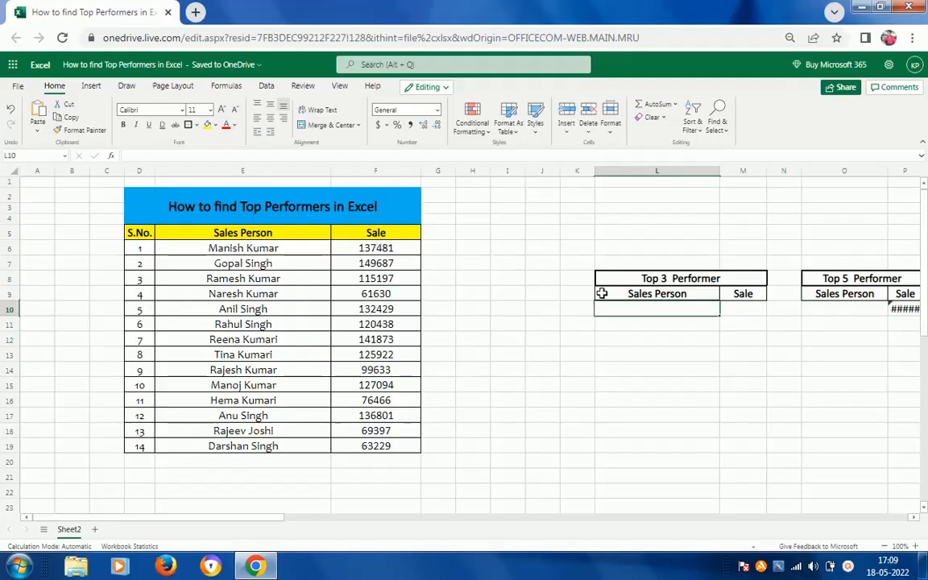
# Move the incomplete =large formula from P10 into M10, the first Sale cell of the Top 3 Performer table.
pyautogui.click(742, 318)
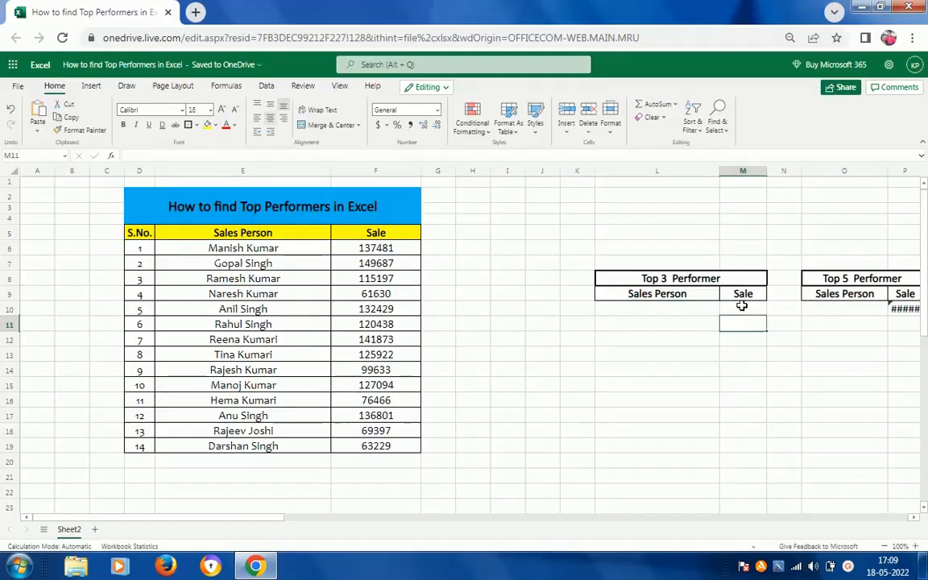
pyautogui.click(742, 306)
pyautogui.press('Right')
pyautogui.press('Right')
pyautogui.press('Right')
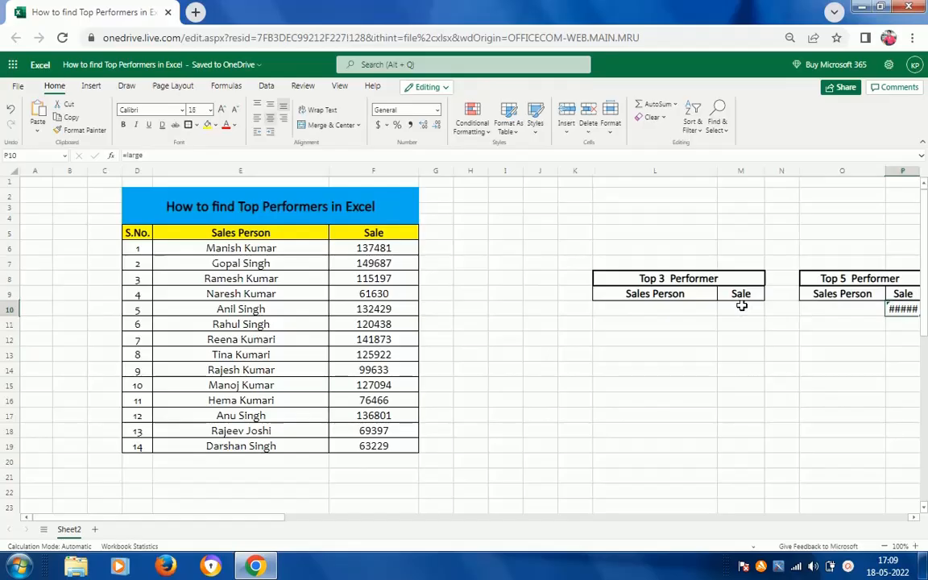
pyautogui.hotkey('ctrl', 'x')
pyautogui.press('Left')
pyautogui.press('Left')
pyautogui.press('Left')
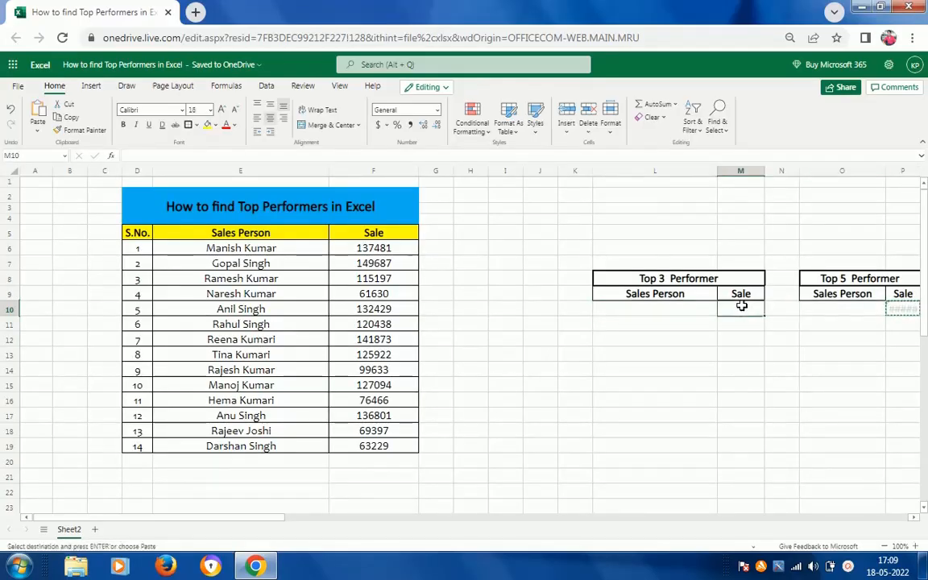
pyautogui.hotkey('ctrl', 'v')
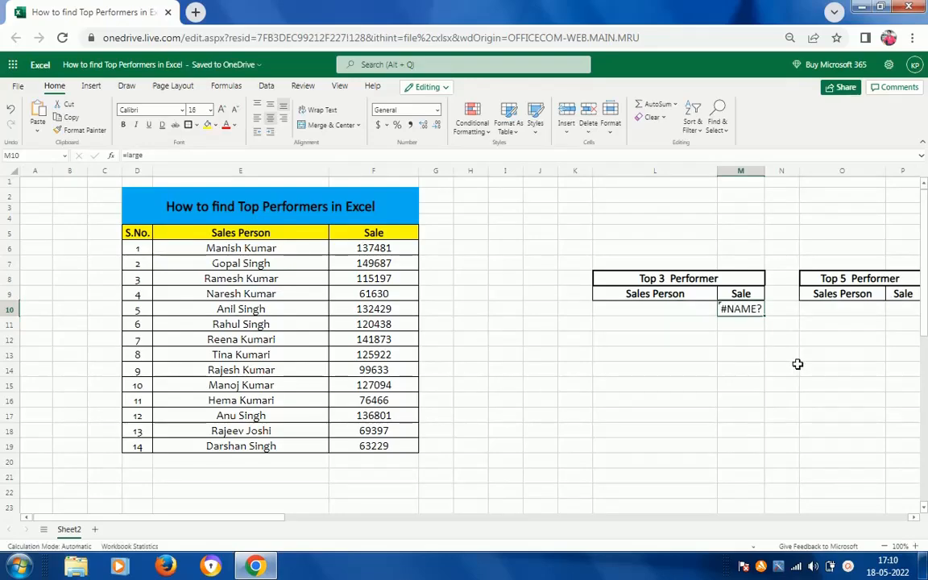
# Complete the formula in M10 as =LARGE(F6:F19,D6:D19), using the Sale column as the array and the S.No. column as k.
pyautogui.press('F2')
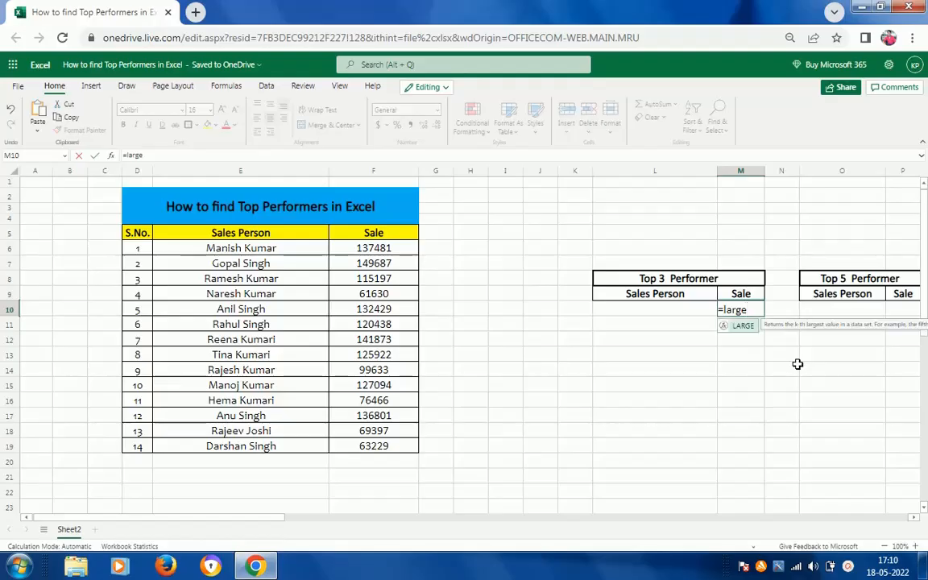
pyautogui.write('(')
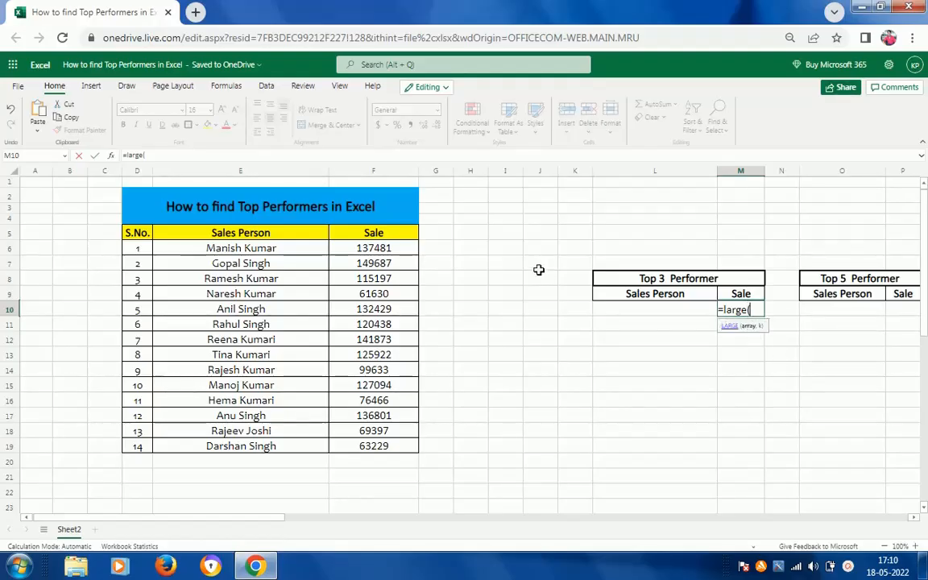
pyautogui.click(370, 249)
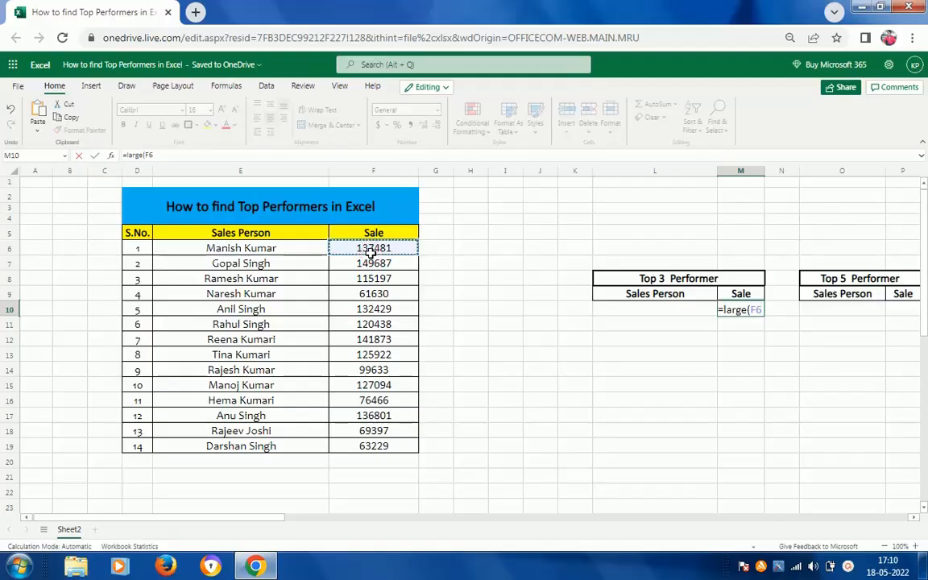
pyautogui.hotkey('ctrl', 'shift', 'Down')
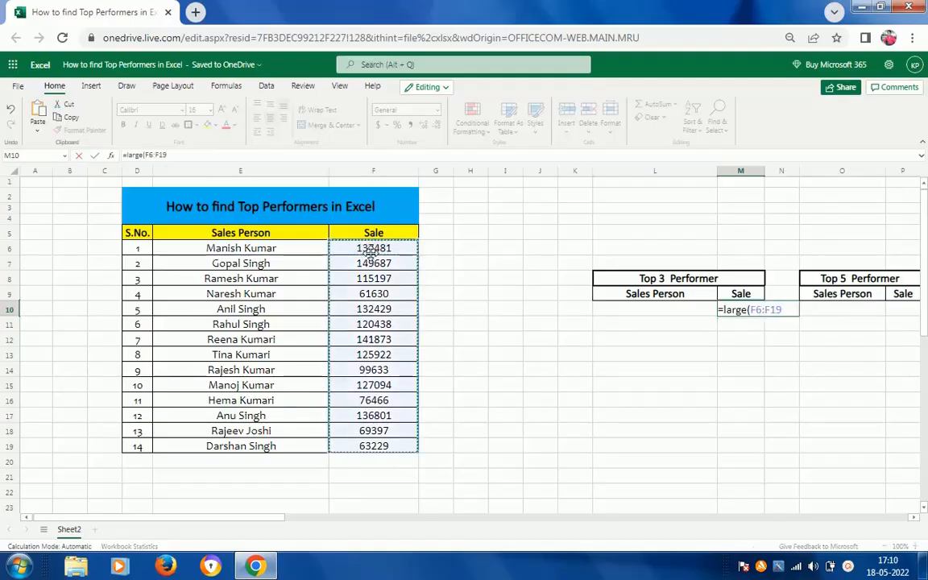
pyautogui.write(',')
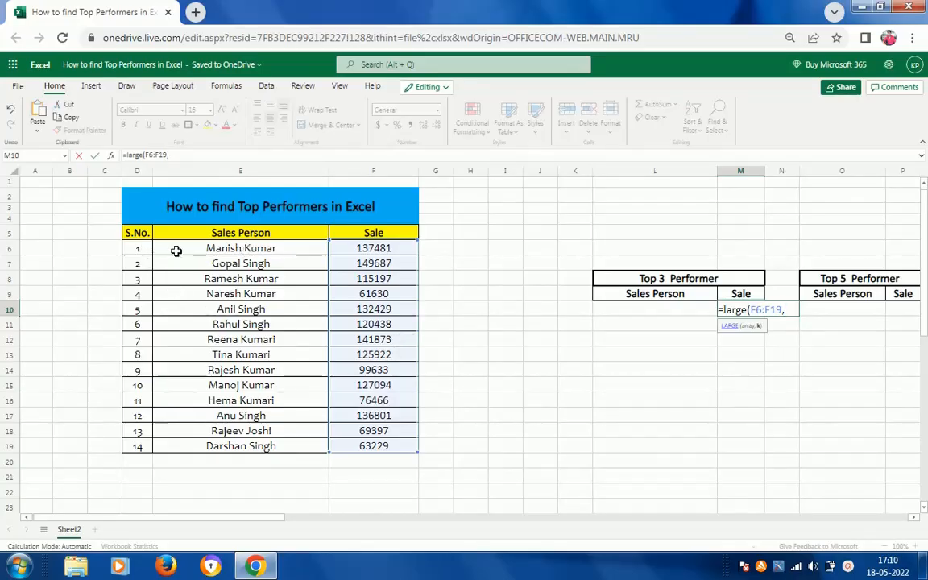
pyautogui.click(143, 248)
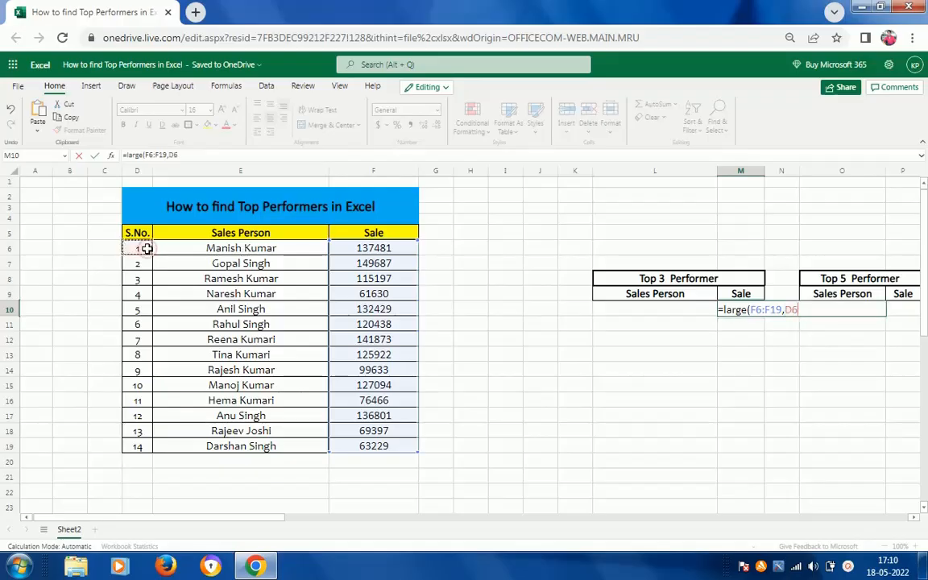
pyautogui.hotkey('ctrl', 'shift', 'Down')
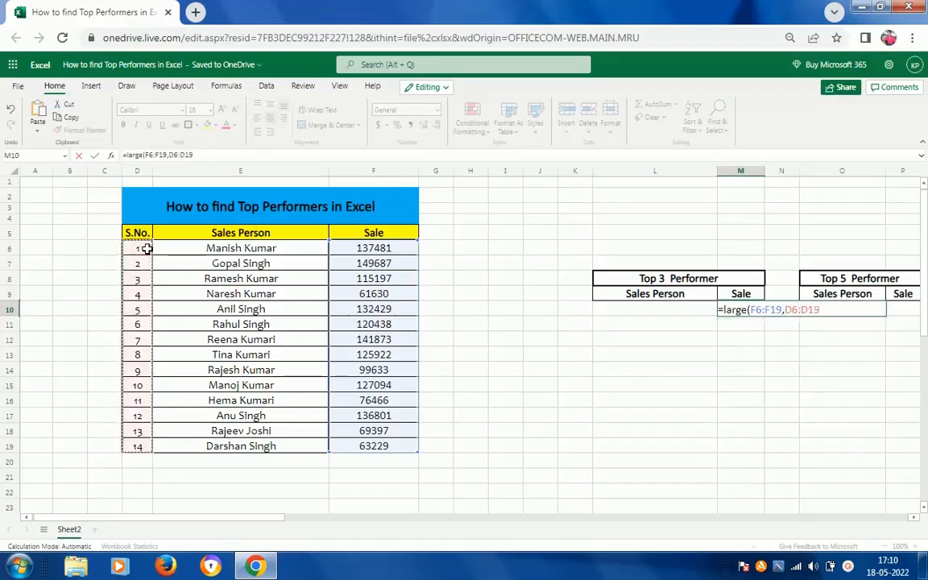
pyautogui.hotkey('ctrl', 'Return')
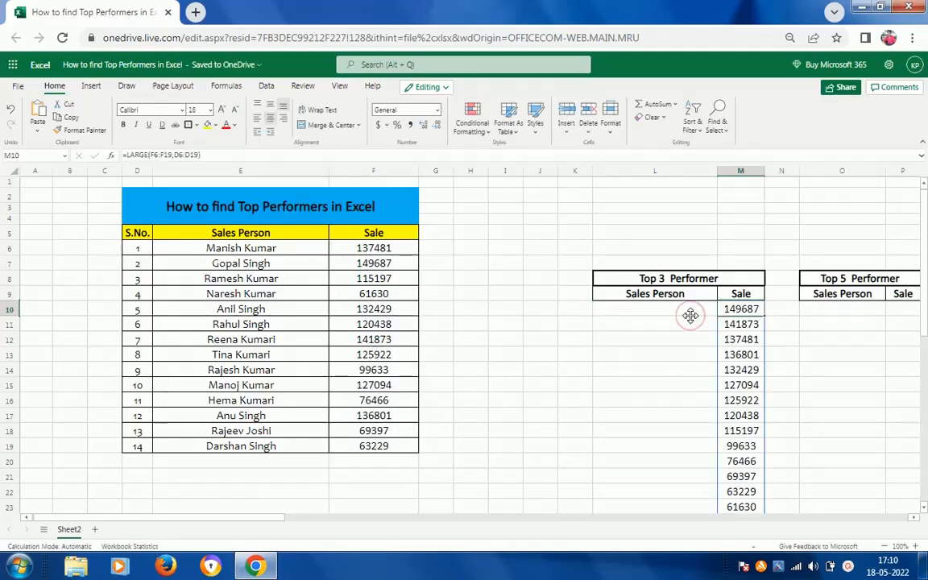
# Examine the full list of sales values returned by the LARGE formula in column M, down to row 23.
pyautogui.press('Down')
pyautogui.press('Down')
pyautogui.press('Down')
pyautogui.press('Down')
pyautogui.press('Down')
pyautogui.press('Down')
pyautogui.press('Down')
pyautogui.press('Down')
pyautogui.press('Down')
pyautogui.press('Down')
pyautogui.press('Down')
pyautogui.press('Down')
pyautogui.press('Down')
pyautogui.press('Down')
pyautogui.press('Down')
pyautogui.press('Down')
pyautogui.press('Down')
pyautogui.press('Down')
pyautogui.press('Down')
pyautogui.press('Down')
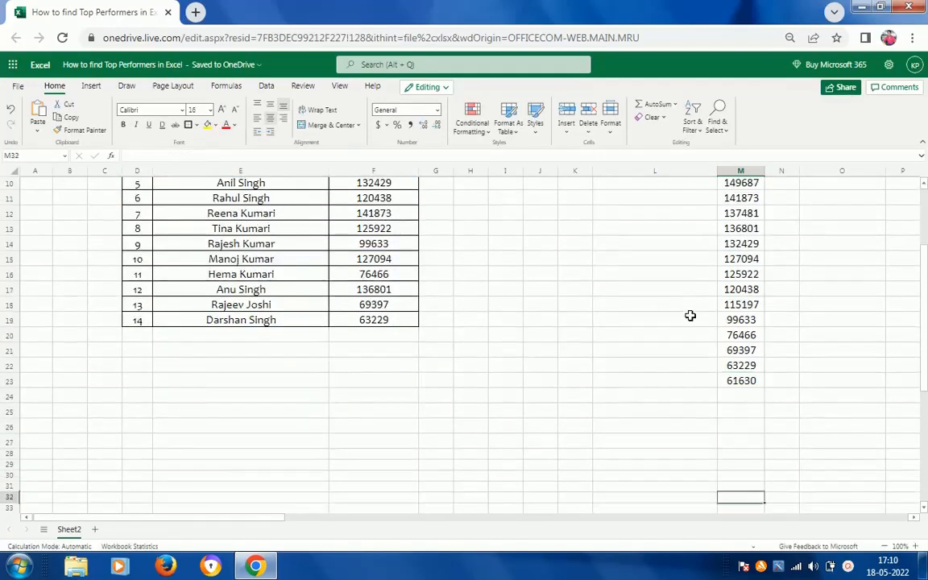
pyautogui.press('Up')
pyautogui.press('Up')
pyautogui.press('Up')
pyautogui.press('Up')
pyautogui.press('Up')
pyautogui.press('Up')
pyautogui.press('Up')
pyautogui.press('Up')
pyautogui.press('Up')
pyautogui.press('Up')
pyautogui.press('Up')
pyautogui.press('Up')
pyautogui.press('Up')
pyautogui.press('Up')
pyautogui.press('Up')
pyautogui.press('Up')
pyautogui.press('Up')
pyautogui.press('Up')
pyautogui.press('Up')
pyautogui.press('Up')
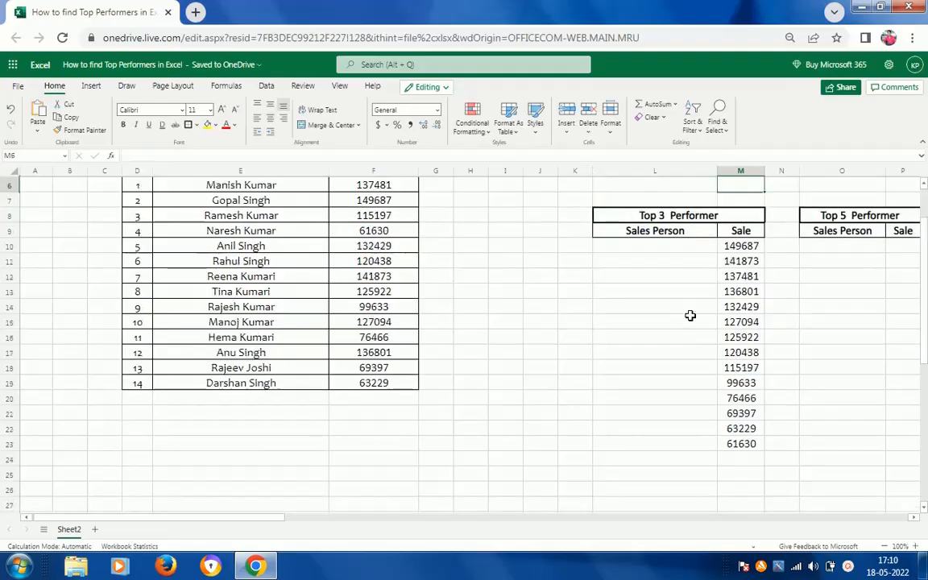
pyautogui.press('Down')
pyautogui.press('Down')
pyautogui.press('Down')
pyautogui.press('Down')
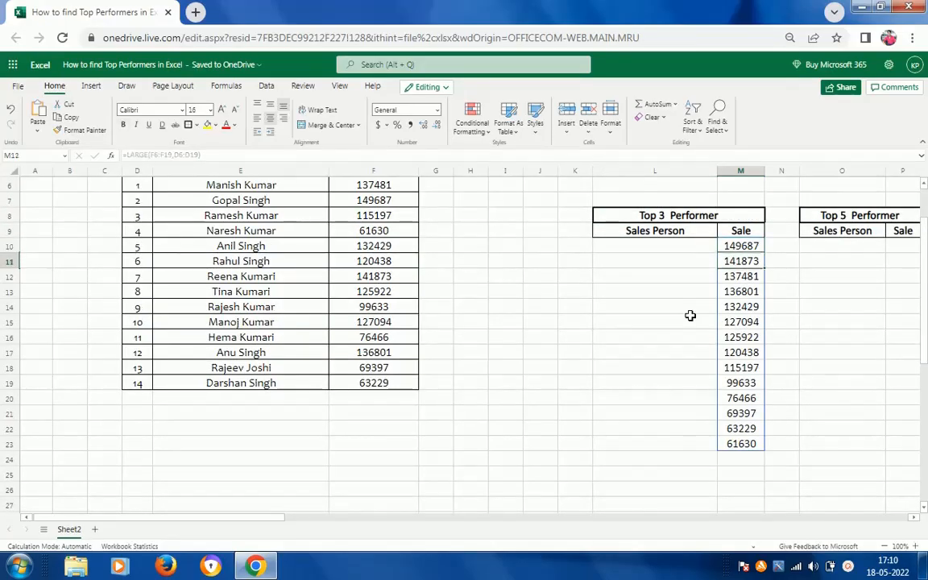
pyautogui.press('Down')
pyautogui.press('Down')
pyautogui.press('Down')
pyautogui.press('Down')
pyautogui.press('Down')
pyautogui.press('Down')
pyautogui.press('Down')
pyautogui.press('Down')
pyautogui.press('Down')
pyautogui.press('Down')
pyautogui.press('Down')
pyautogui.press('Down')
pyautogui.press('Down')
pyautogui.press('Down')
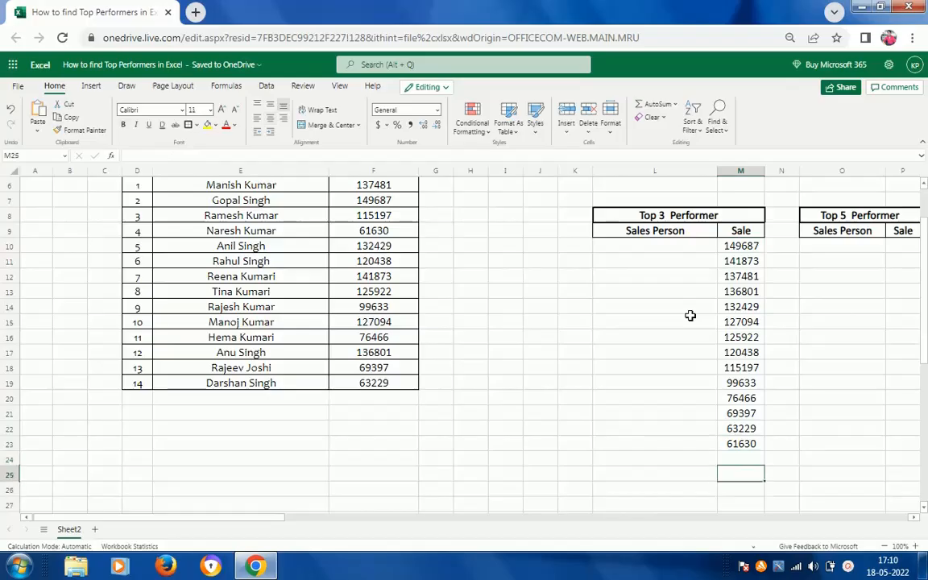
pyautogui.press('Up')
pyautogui.press('Up')
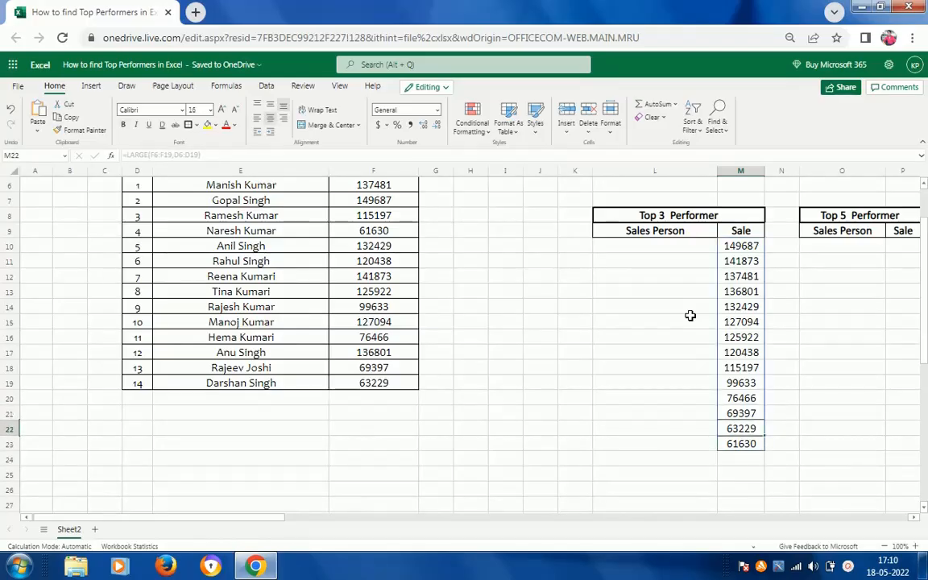
# Compare the source Sale values in column F with the formula's list, and return to cell M10.
pyautogui.click(366, 247)
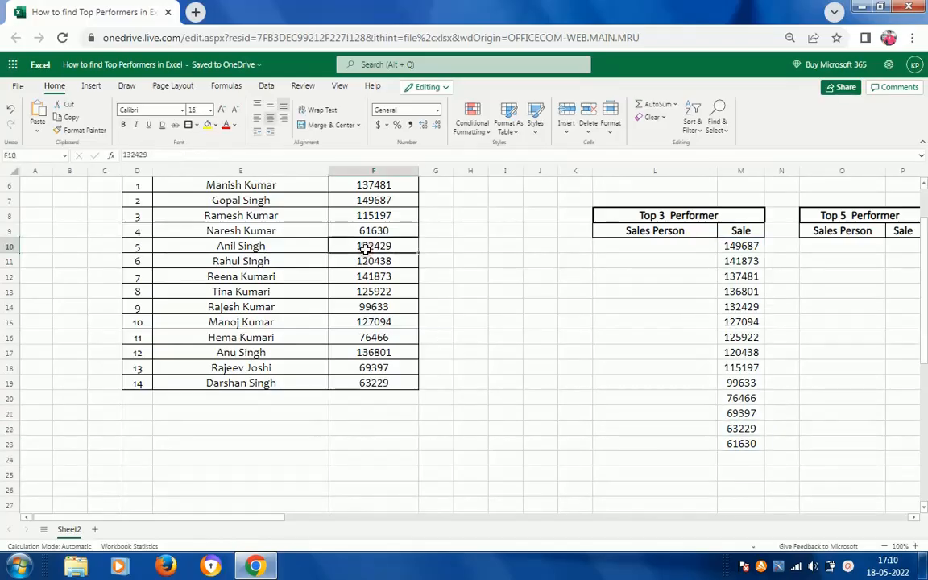
pyautogui.press('Up')
pyautogui.press('Up')
pyautogui.press('Up')
pyautogui.press('Up')
pyautogui.press('Up')
pyautogui.press('Up')
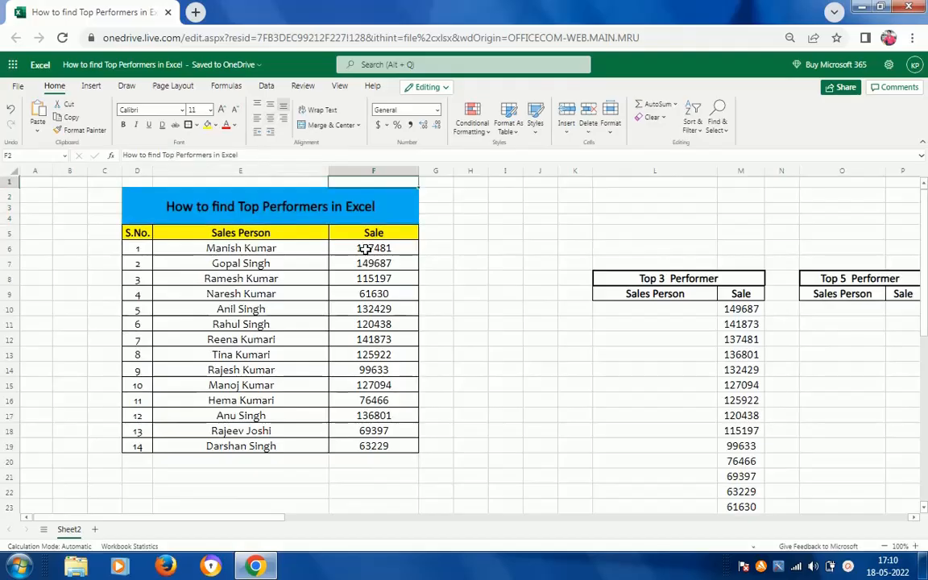
pyautogui.press('Down')
pyautogui.press('Down')
pyautogui.press('Right')
pyautogui.press('Right')
pyautogui.press('Right')
pyautogui.press('Right')
pyautogui.press('Right')
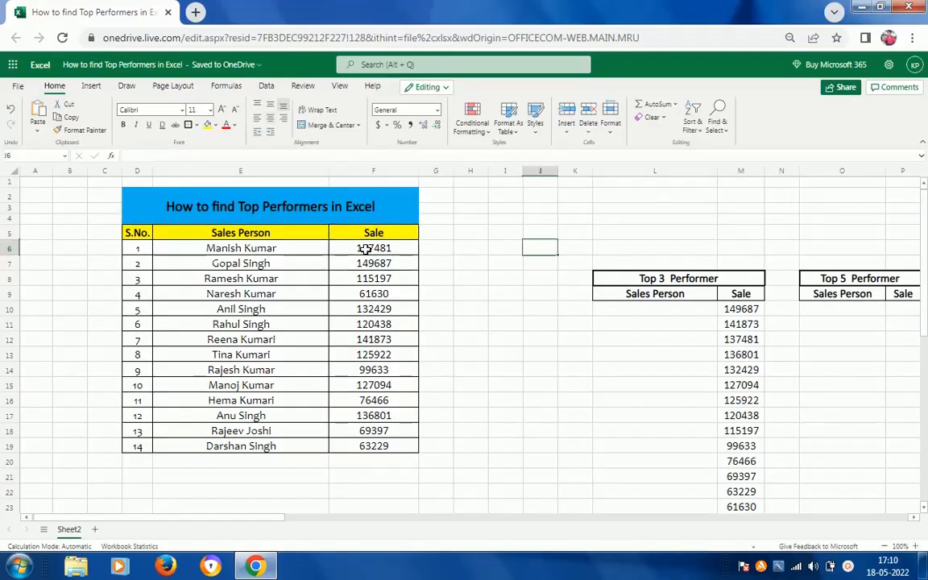
pyautogui.press('Right')
pyautogui.press('Right')
pyautogui.press('Down')
pyautogui.press('Down')
pyautogui.press('Down')
pyautogui.press('Down')
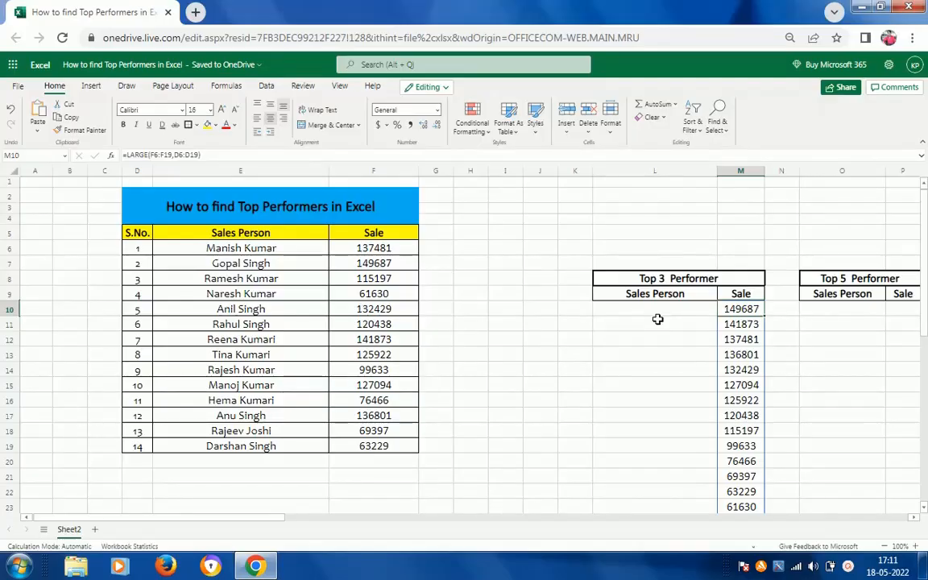
pyautogui.press('F2')
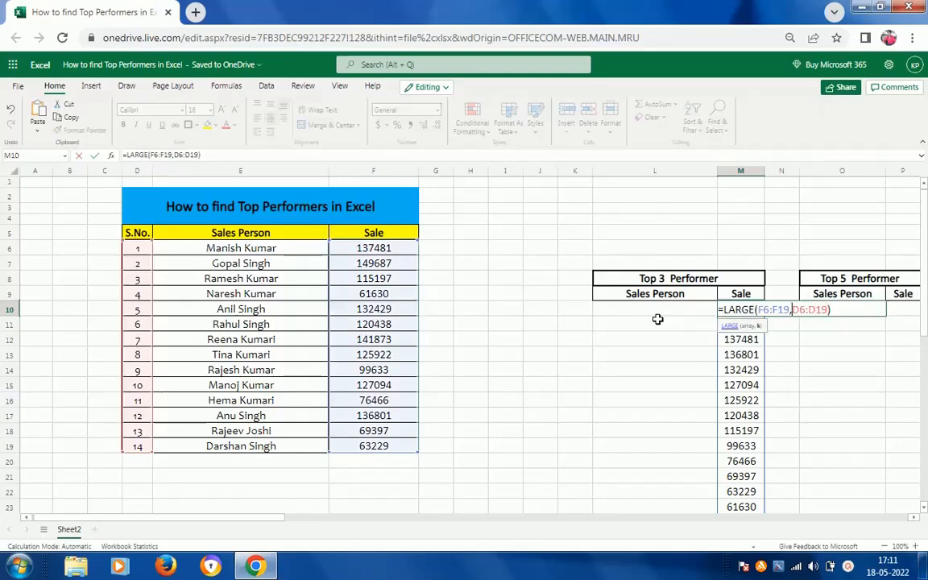
pyautogui.press('Left')
pyautogui.press('Left')
pyautogui.press('Left')
pyautogui.press('Left')
pyautogui.press('Left')
pyautogui.press('Left')
pyautogui.press('Left')
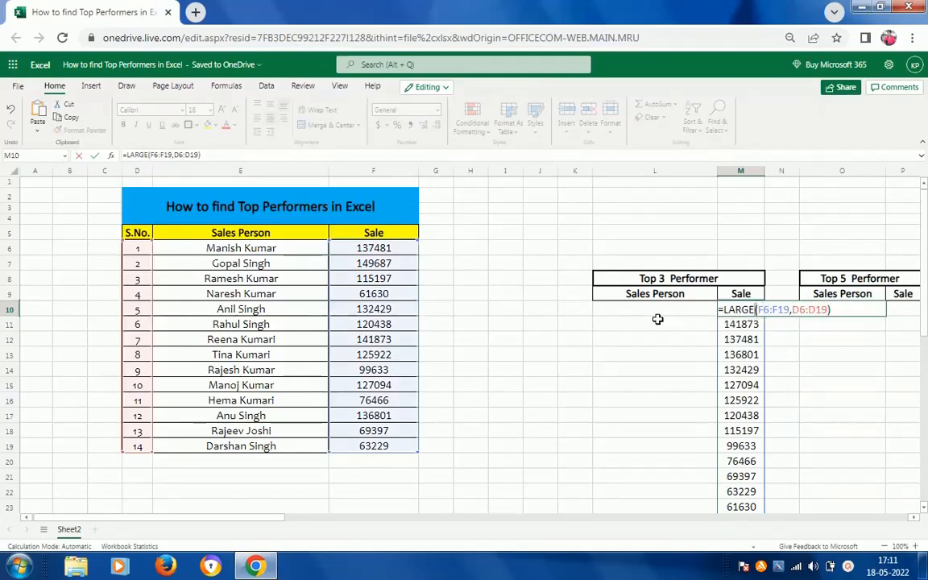
pyautogui.hotkey('shift', 'End')
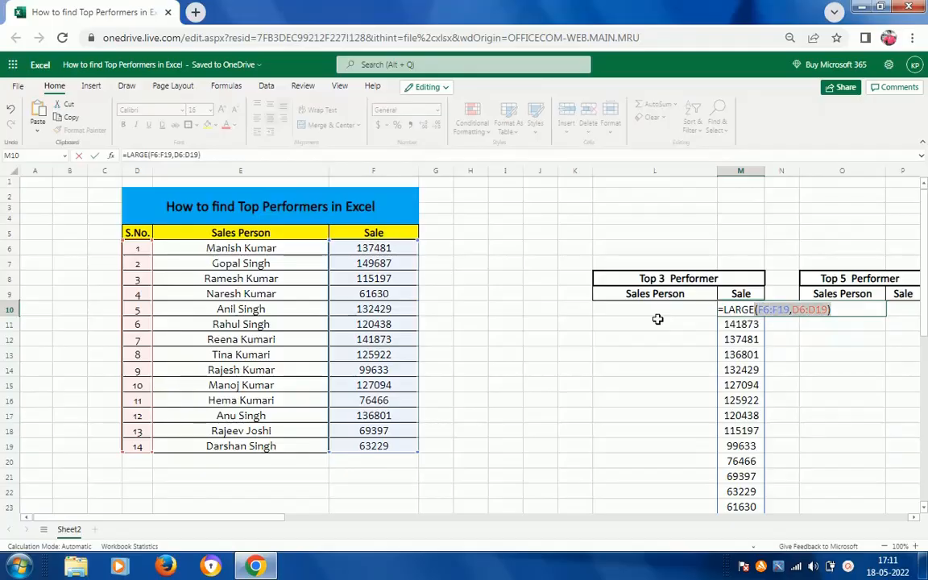
pyautogui.press('BackSpace')
pyautogui.press('BackSpace')
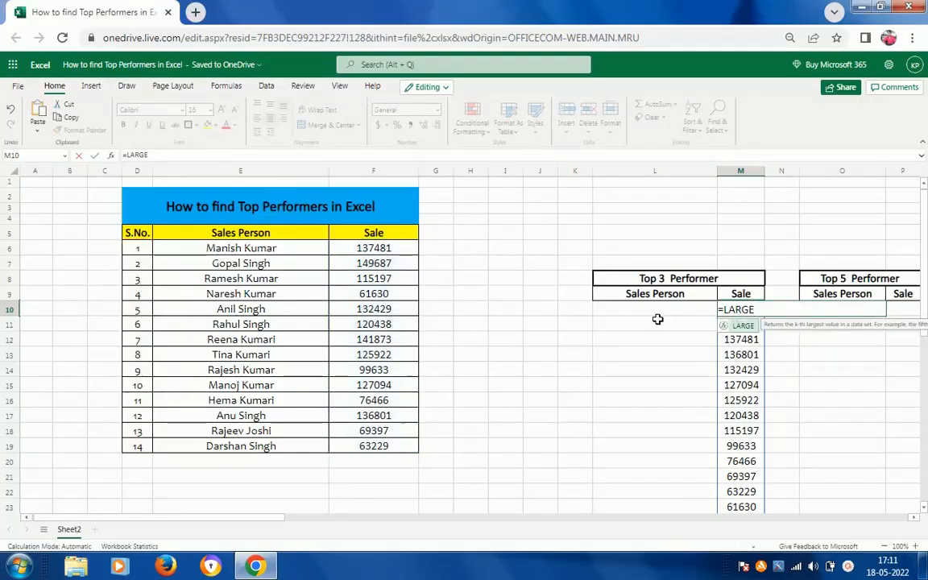
pyautogui.write('(')
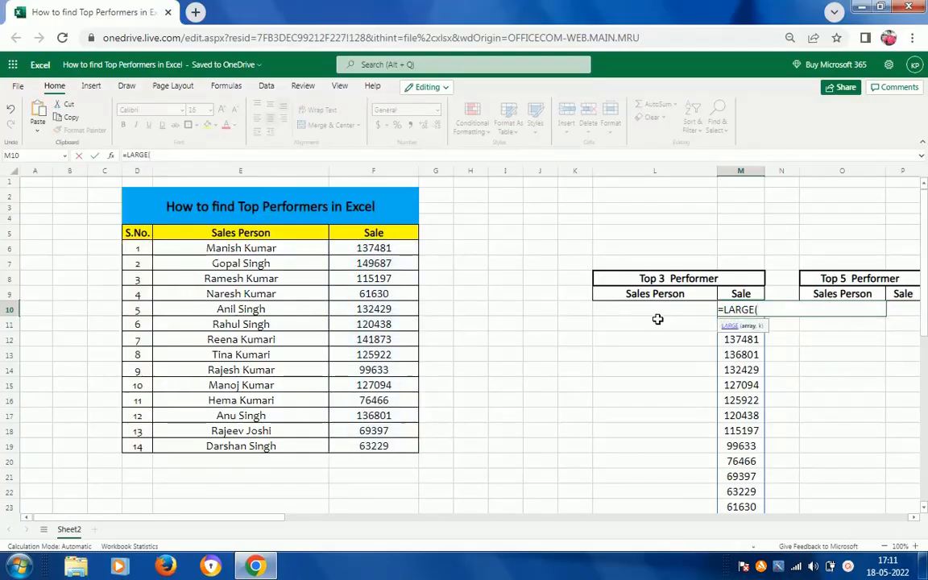
pyautogui.click(401, 250)
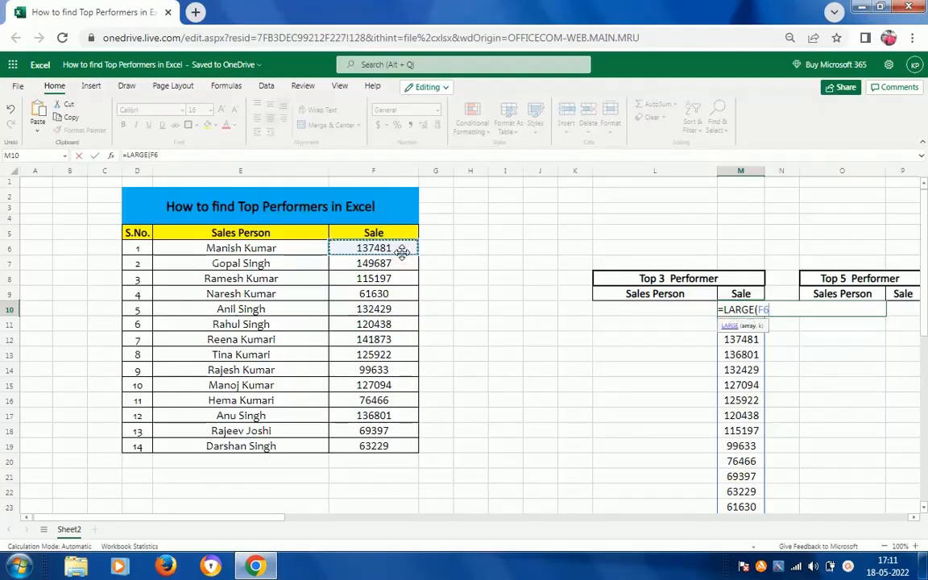
pyautogui.press('Escape')
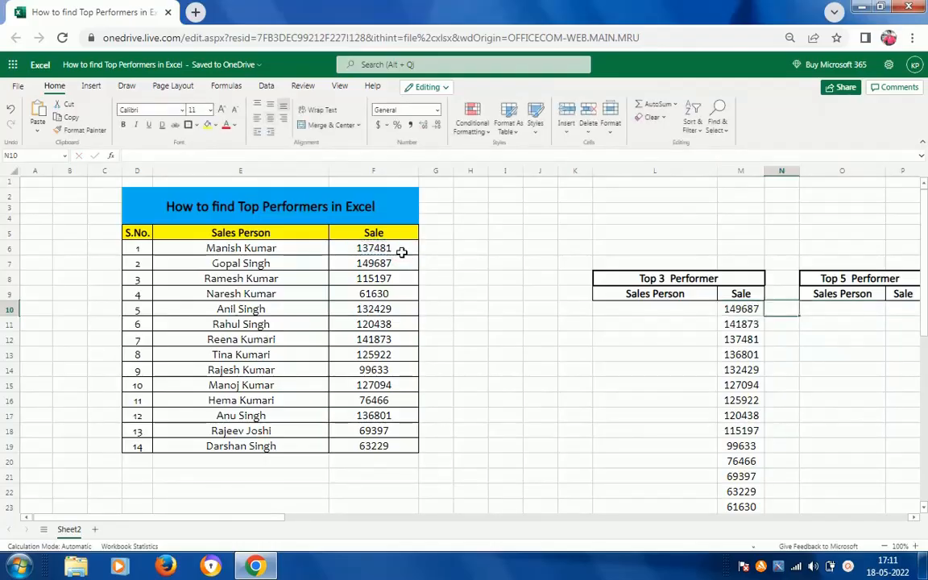
# Enter the rank numbers 1, 2 and 3 in cells K10 to K12 beside the Top 3 Performer table.
pyautogui.press('Left')
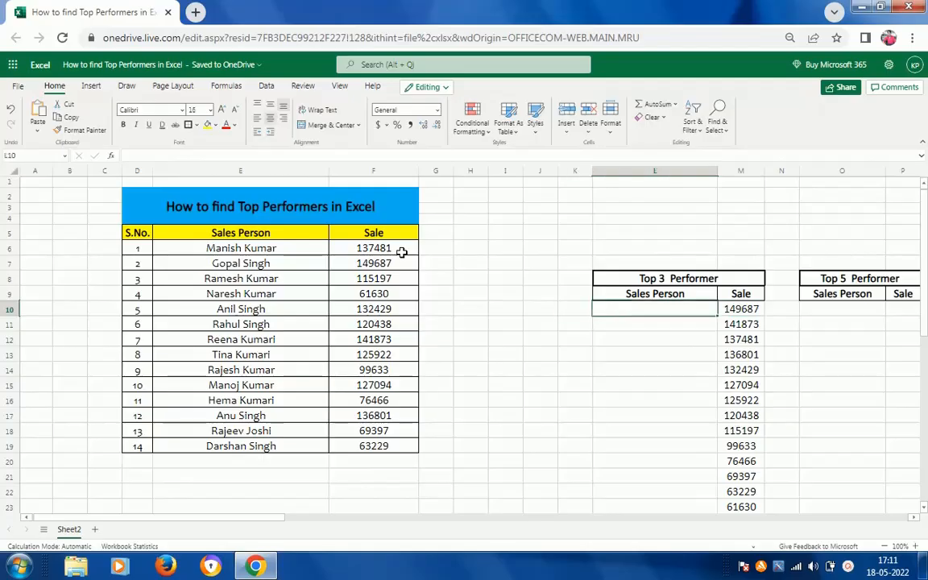
pyautogui.press('Right')
pyautogui.press('Left')
pyautogui.press('Left')
pyautogui.press('Left')
pyautogui.press('Right')
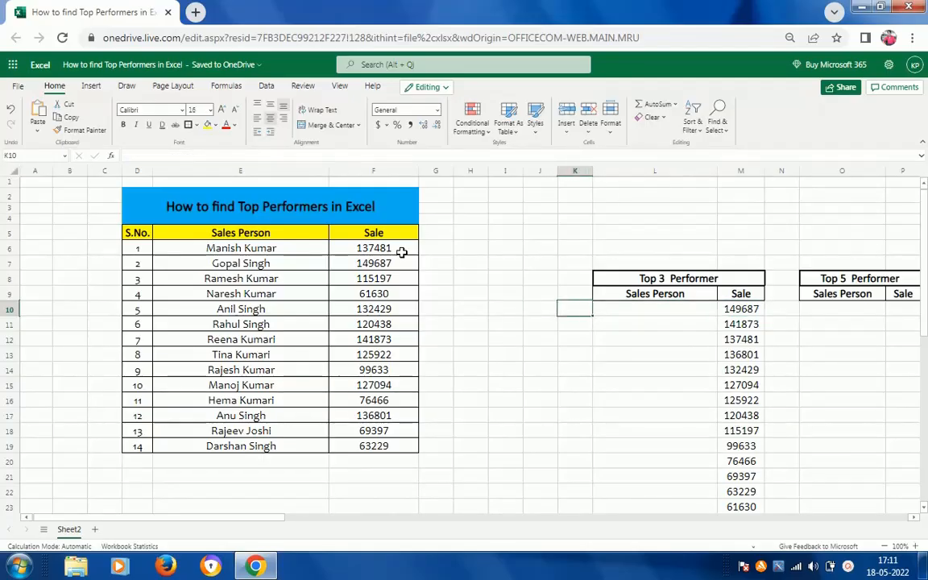
pyautogui.write('1')
pyautogui.press('Return')
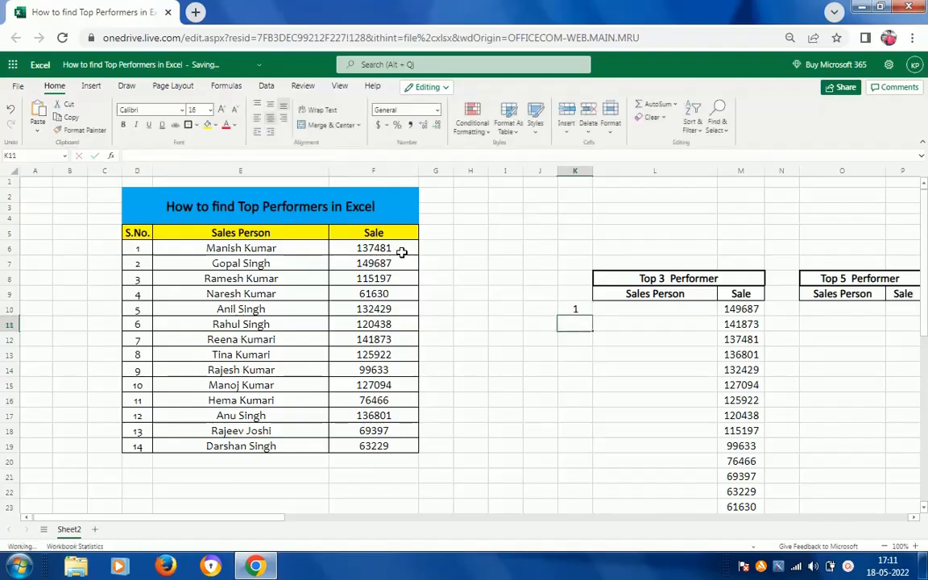
pyautogui.write('2')
pyautogui.press('Return')
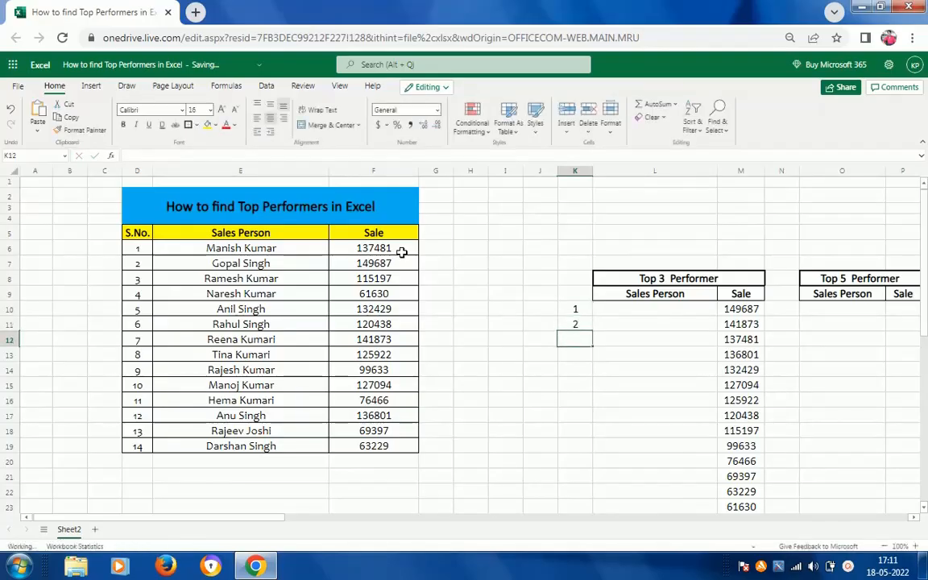
pyautogui.write('3')
pyautogui.press('Up')
pyautogui.press('Up')
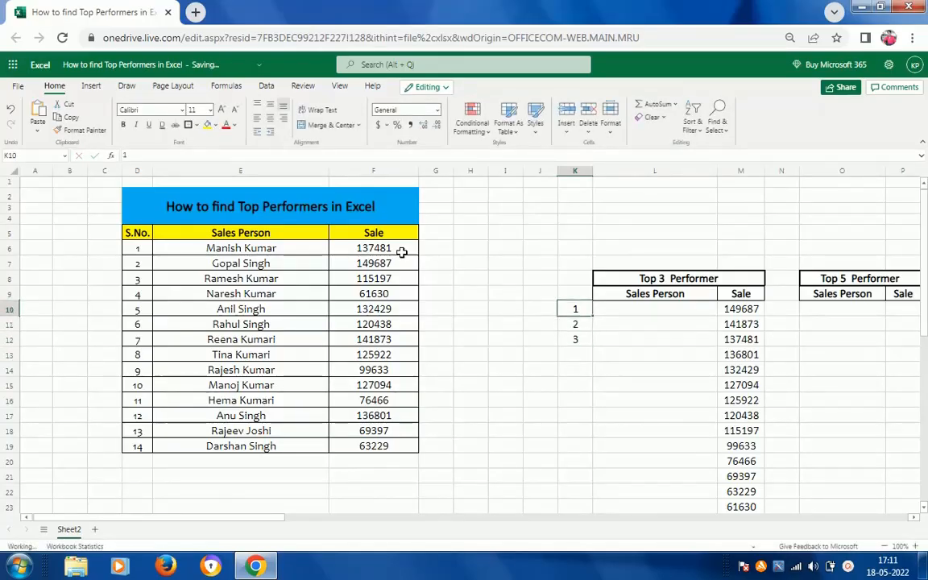
pyautogui.press('Up')
pyautogui.press('Up')
pyautogui.press('Right')
pyautogui.press('Right')
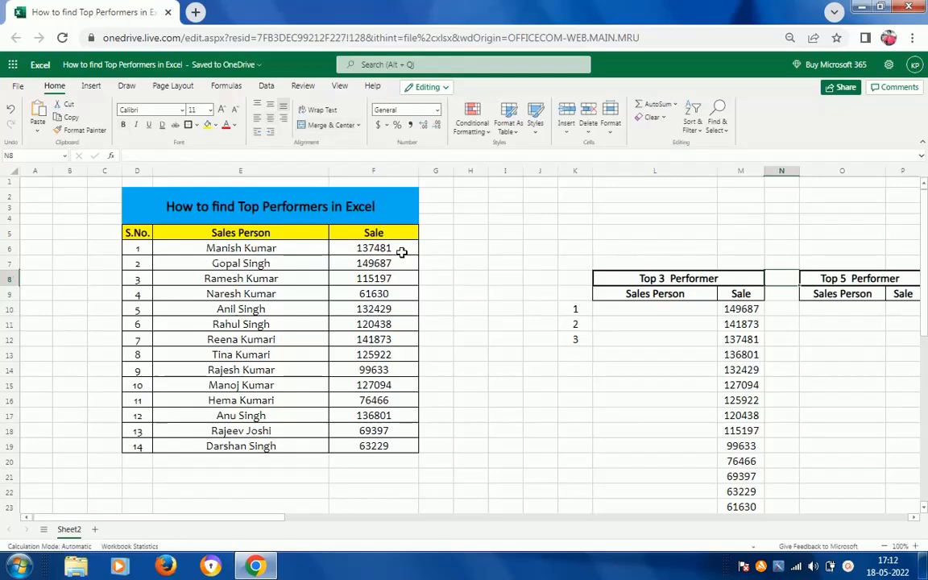
pyautogui.press('Left')
pyautogui.press('Left')
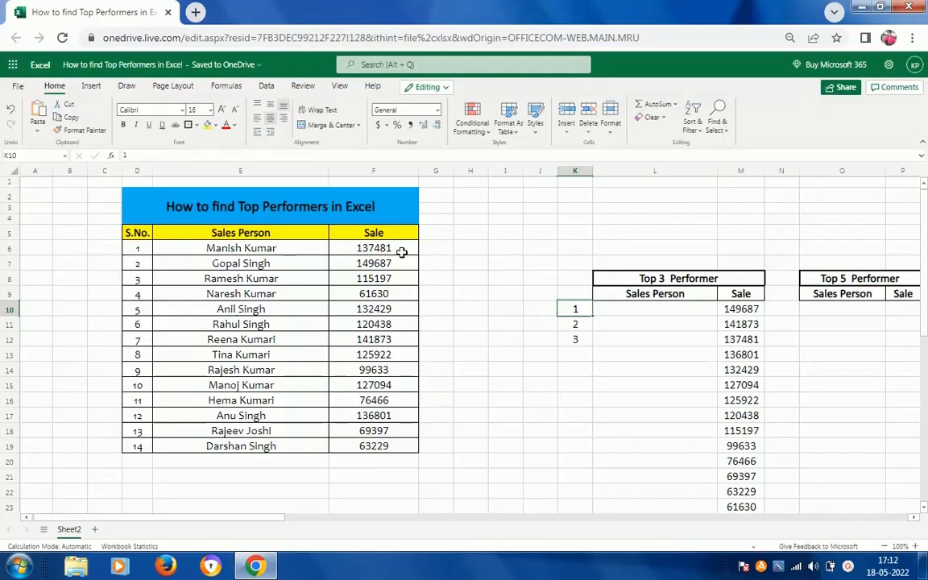
pyautogui.press('Right')
pyautogui.press('Right')
pyautogui.press('Right')
pyautogui.press('Up')
pyautogui.press('Right')
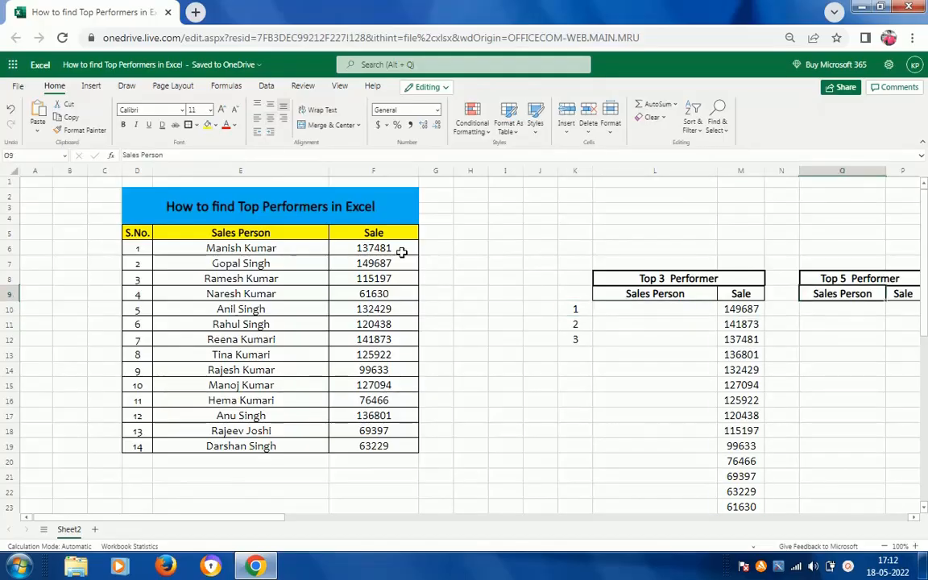
pyautogui.press('Up')
pyautogui.press('Down')
pyautogui.press('Down')
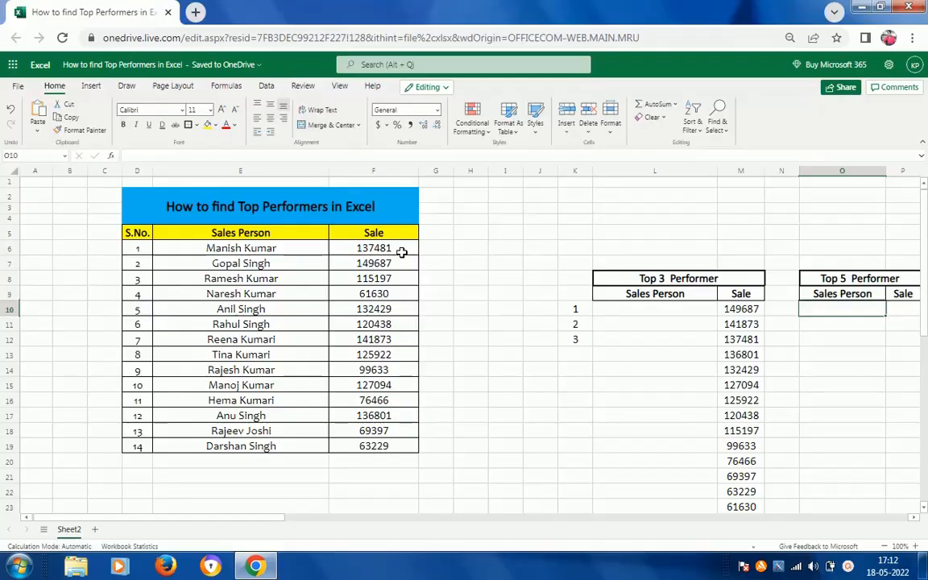
pyautogui.press('Left')
pyautogui.press('Left')
pyautogui.press('Left')
pyautogui.press('Left')
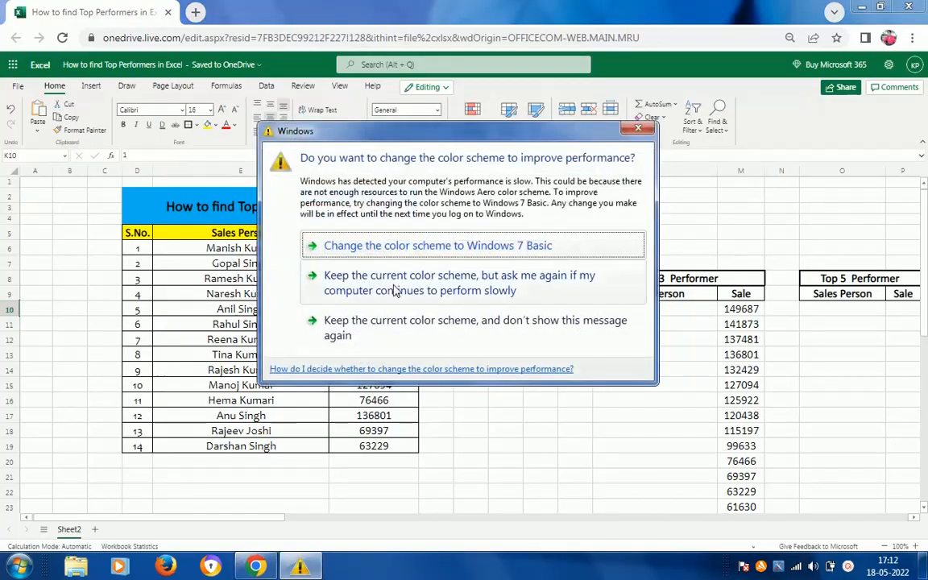
# Keep the current Windows color scheme, then clear the arguments of the LARGE formula in M10 so only =LARGE( remains.
pyautogui.click(392, 288)
pyautogui.click(749, 309)
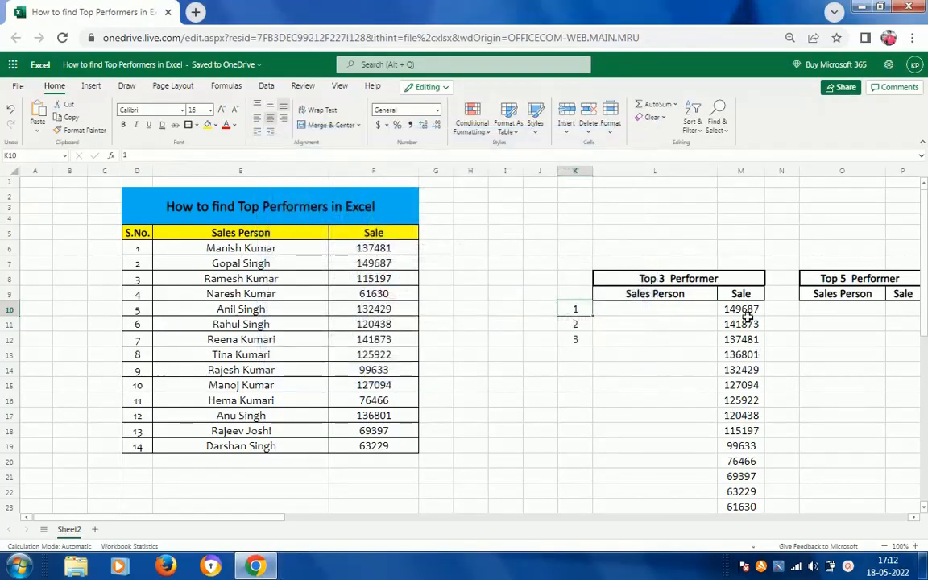
pyautogui.doubleClick(748, 316)
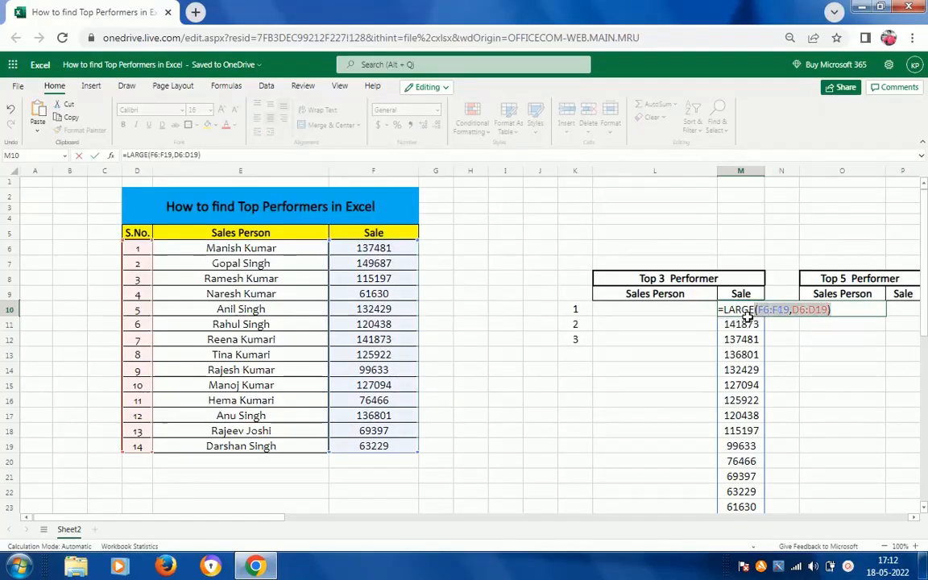
pyautogui.press('BackSpace')
pyautogui.press('BackSpace')
pyautogui.press('BackSpace')
pyautogui.press('BackSpace')
pyautogui.press('BackSpace')
pyautogui.press('BackSpace')
pyautogui.press('BackSpace')
pyautogui.press('BackSpace')
pyautogui.press('BackSpace')
pyautogui.press('BackSpace')
pyautogui.press('BackSpace')
pyautogui.press('BackSpace')
pyautogui.press('BackSpace')
pyautogui.press('BackSpace')
pyautogui.press('BackSpace')
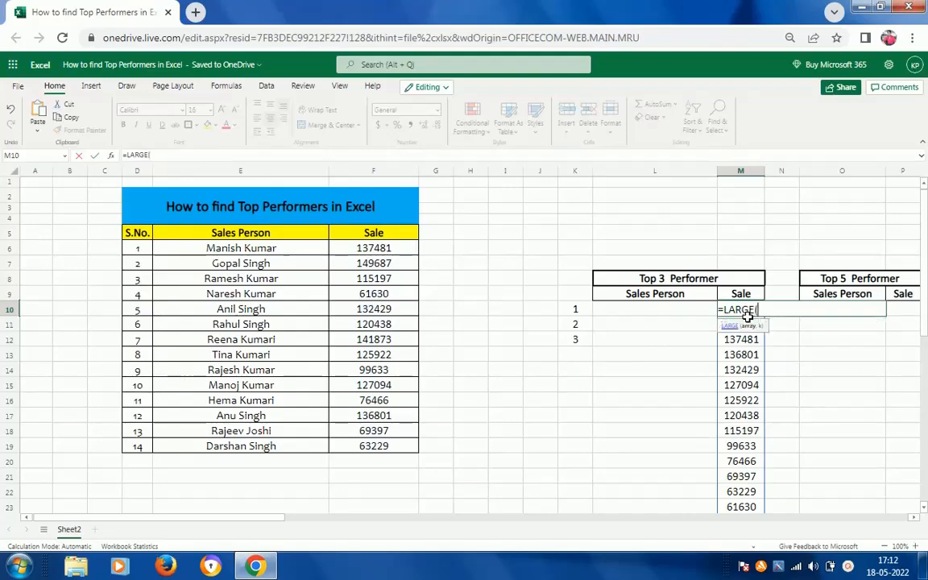
pyautogui.doubleClick(729, 325)
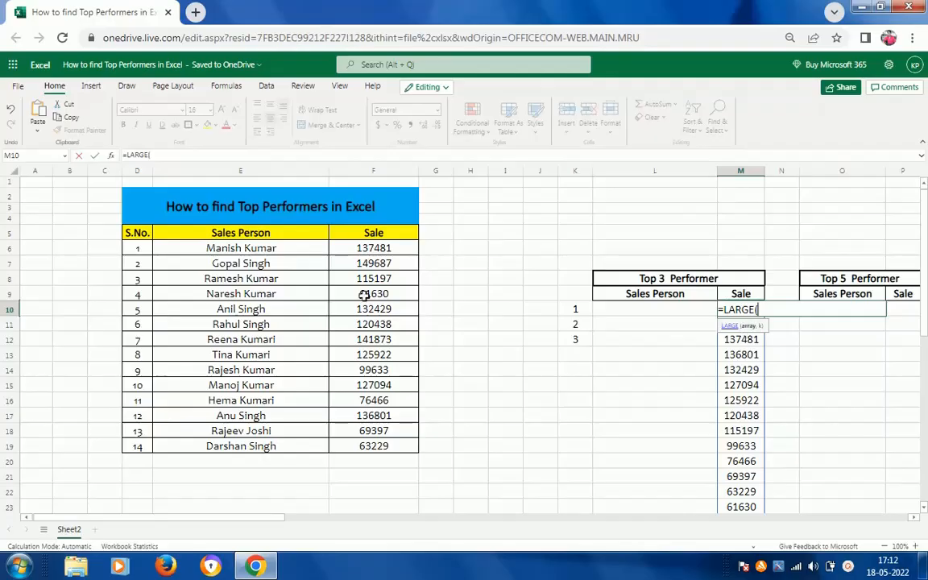
# Complete the formula in M10 as =LARGE(F6:F19,K10), using the Sale column as the array and the first rank number as k.
pyautogui.click(383, 251)
pyautogui.hotkey('ctrl', 'shift', 'Down')
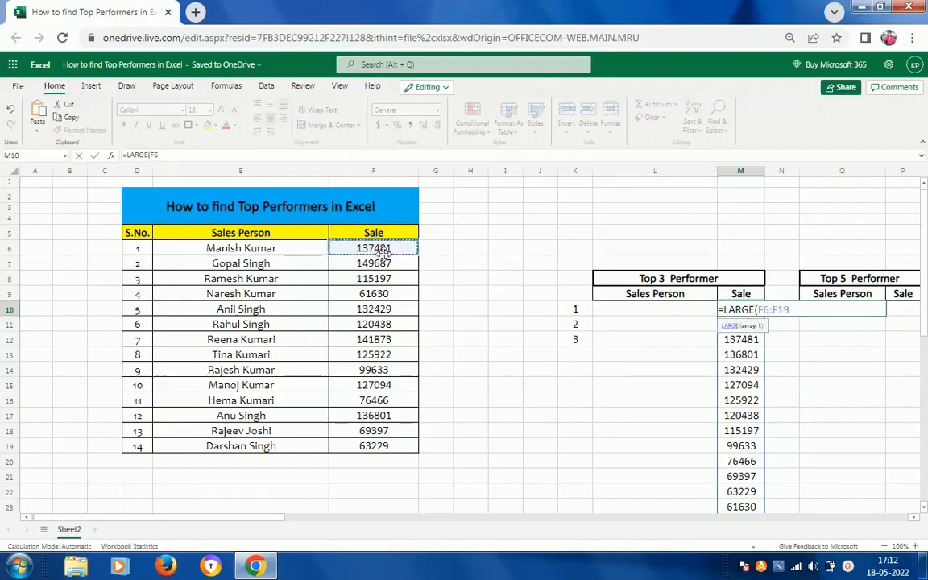
pyautogui.write(',')
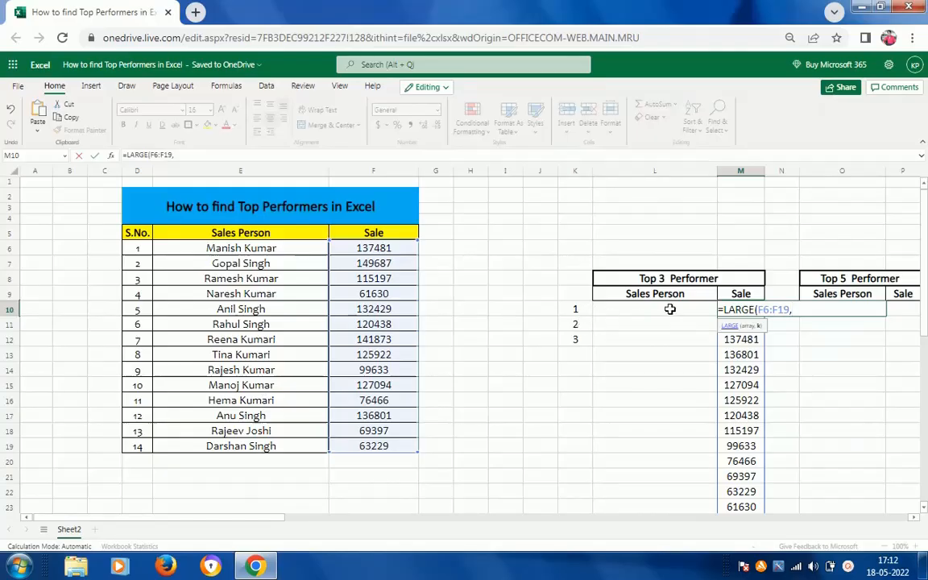
pyautogui.click(573, 311)
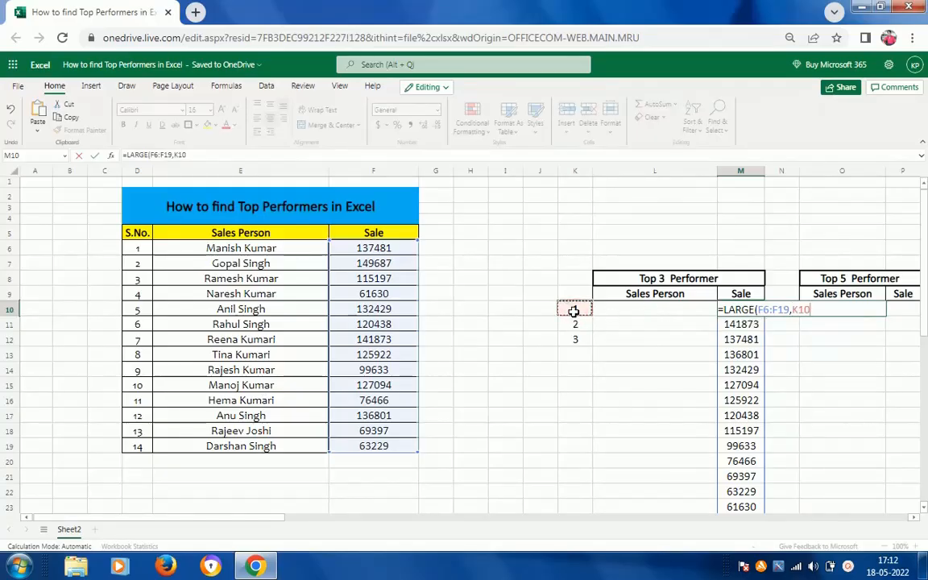
pyautogui.hotkey('ctrl', 'Return')
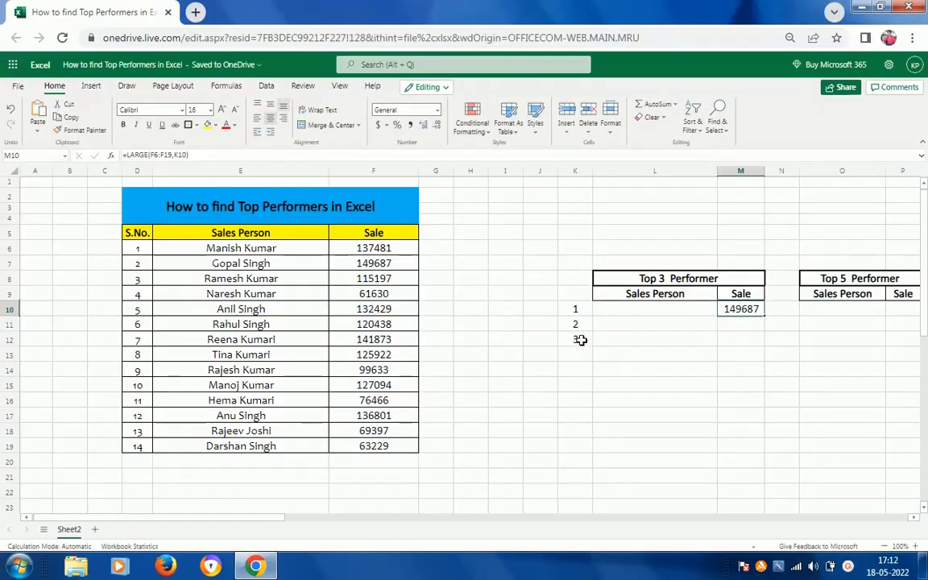
# Copy the LARGE formula from M10 down to M12 in the Top 3 Performer table.
pyautogui.hotkey('ctrl', 'c')
pyautogui.hotkey('shift', 'Down')
pyautogui.hotkey('shift', 'Down')
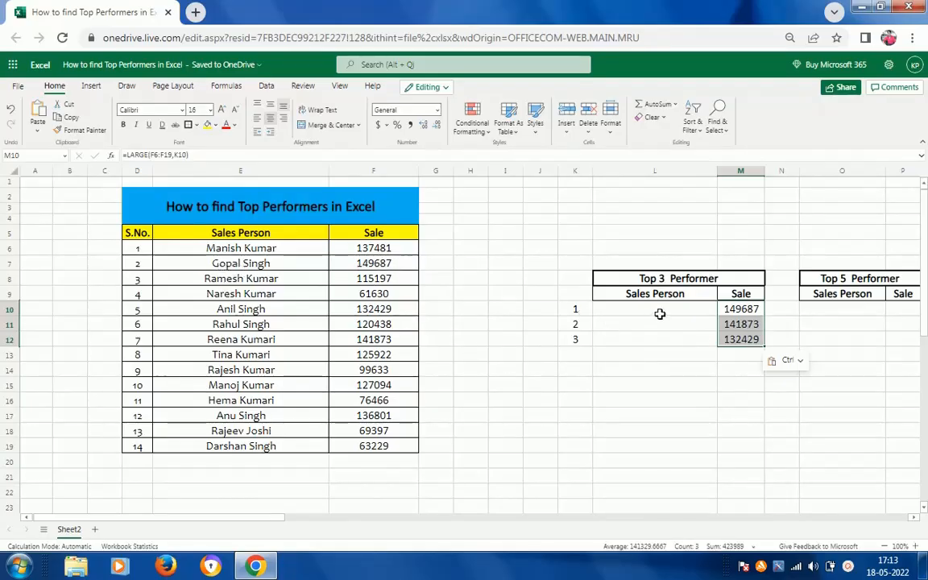
# Start an INDEX formula in L10 with the Sales Person names E6:E19 as its array.
pyautogui.click(658, 314)
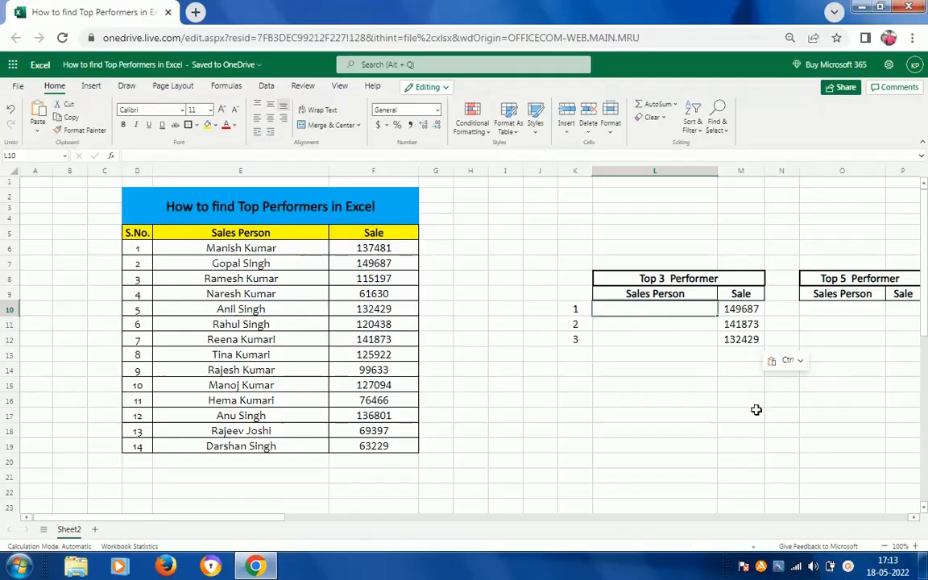
pyautogui.write('=')
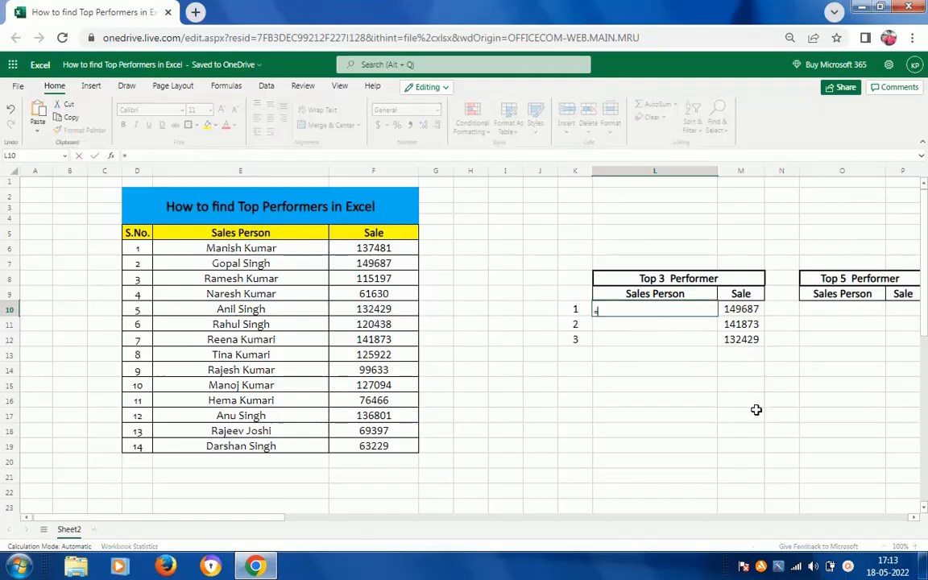
pyautogui.write('IN')
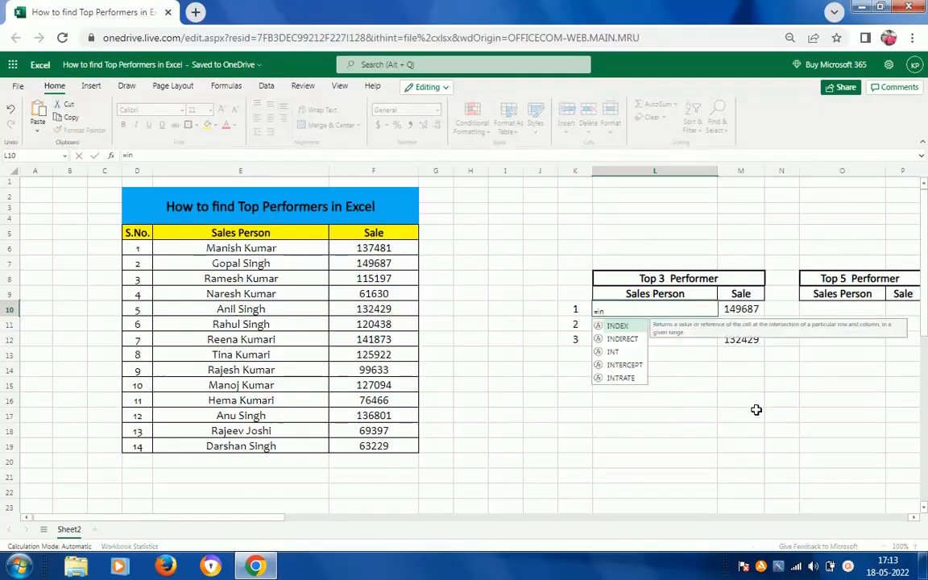
pyautogui.press('Tab')
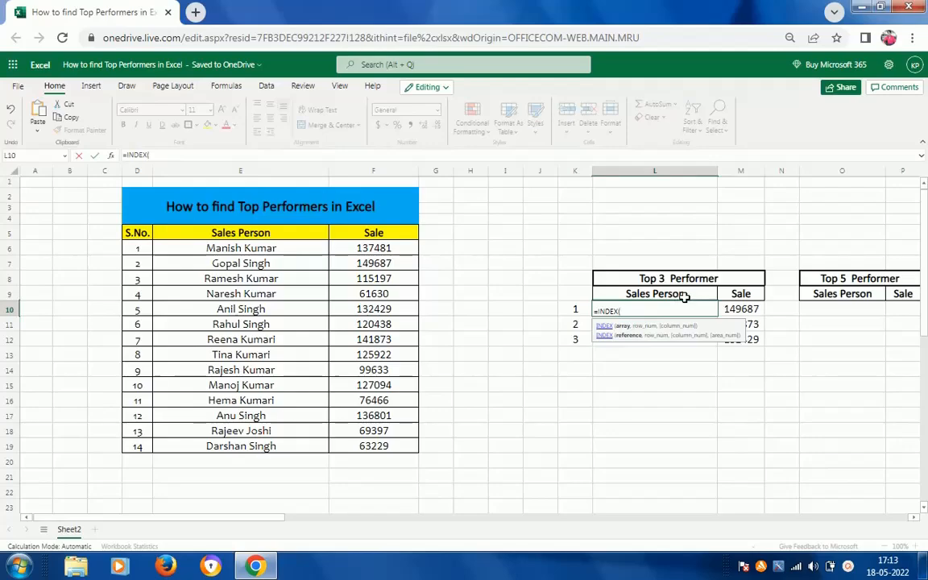
pyautogui.click(258, 250)
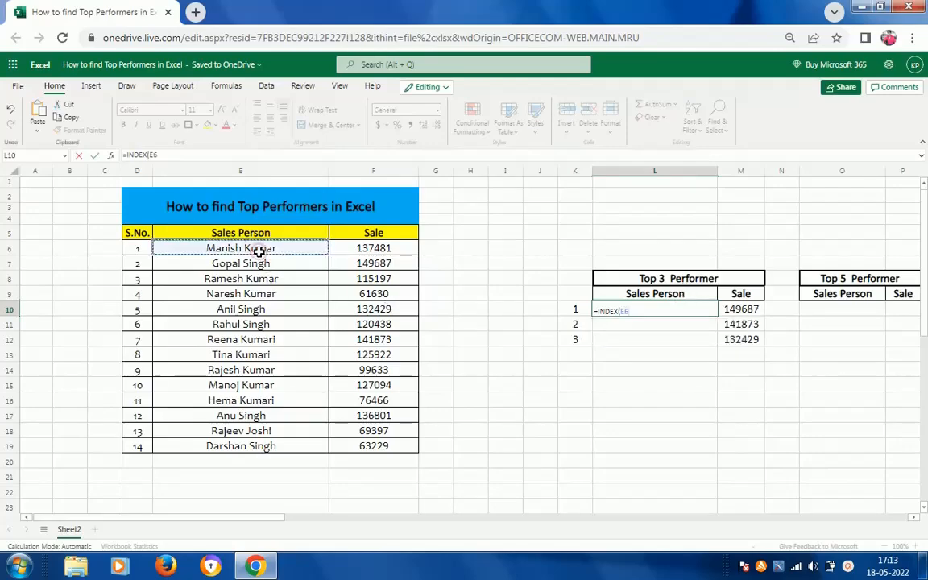
pyautogui.hotkey('ctrl', 'shift', 'Down')
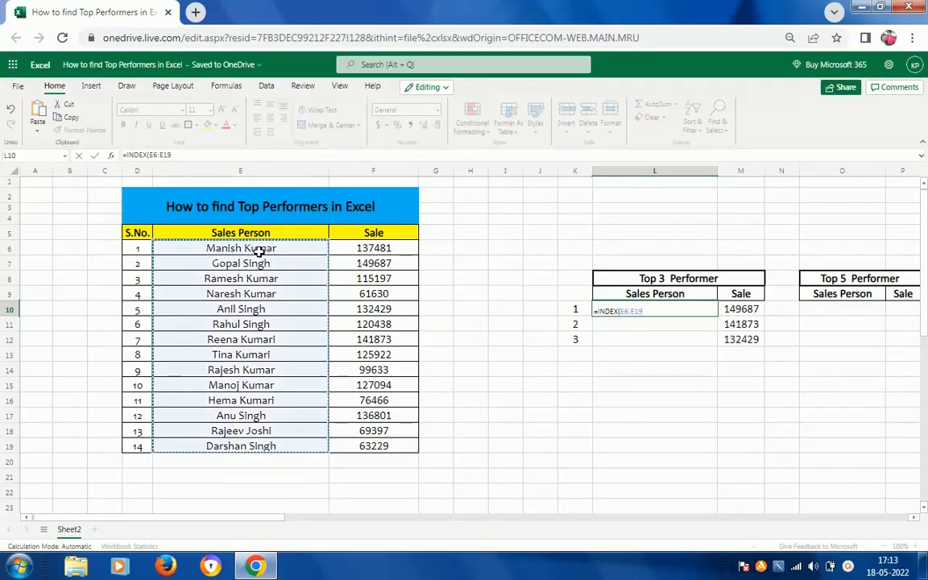
pyautogui.write(',')
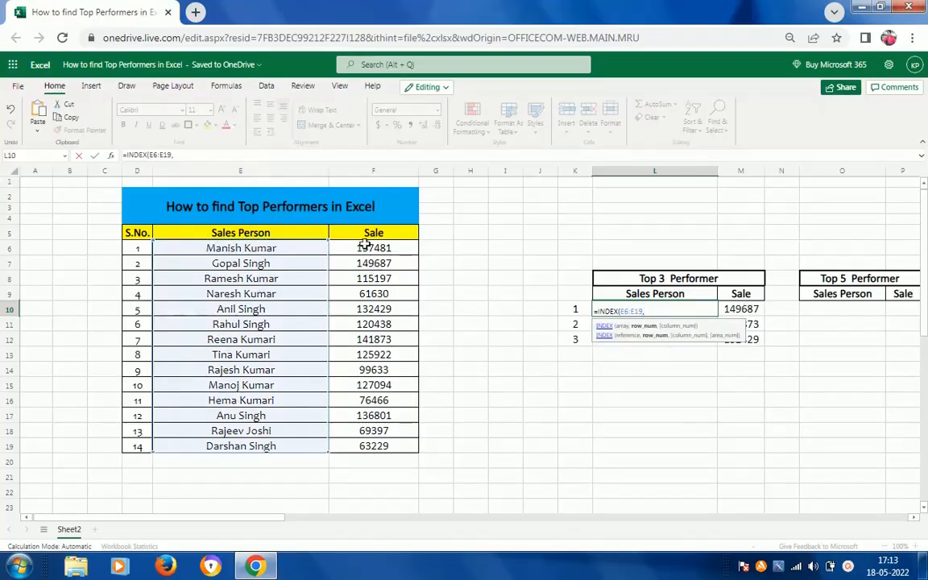
# Complete the L10 formula with MATCH(M10:M12,F6:F19,0) as the row number, looking up the top sales in the Sale column.
pyautogui.write('m')
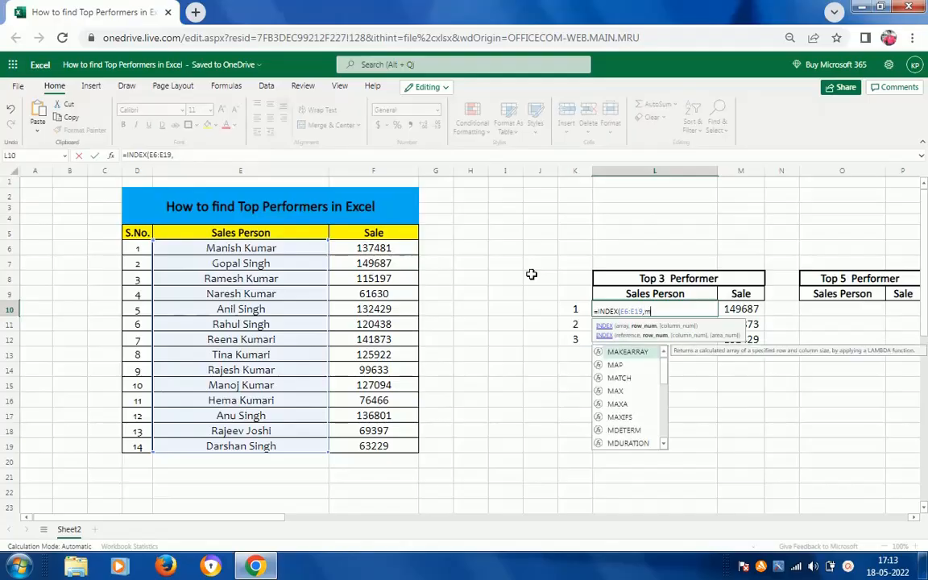
pyautogui.doubleClick(631, 378)
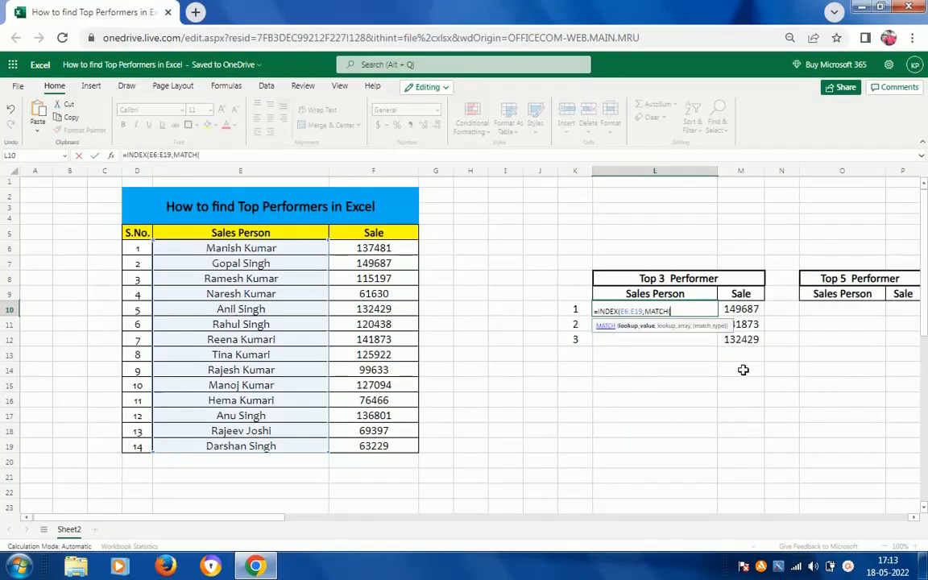
pyautogui.click(753, 310)
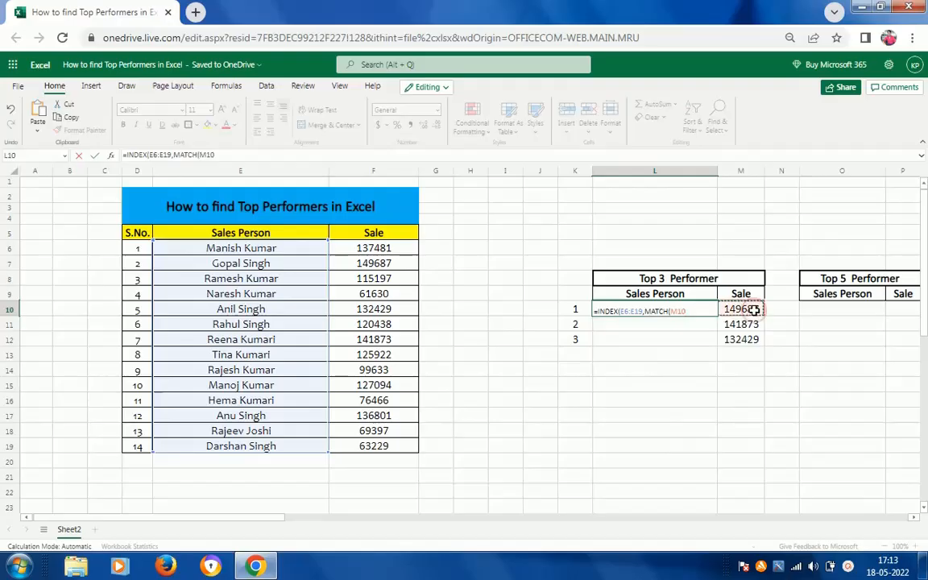
pyautogui.hotkey('ctrl', 'shift', 'Down')
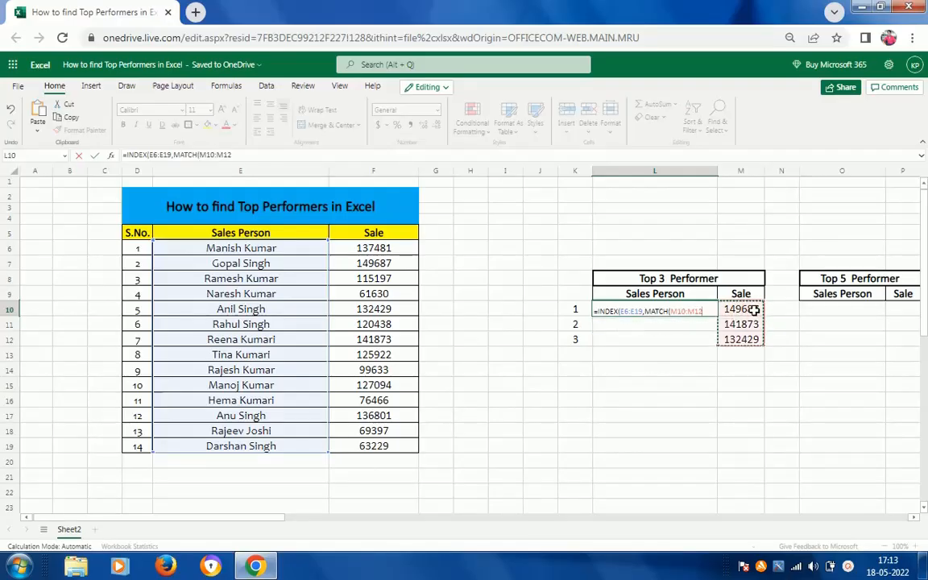
pyautogui.write(',')
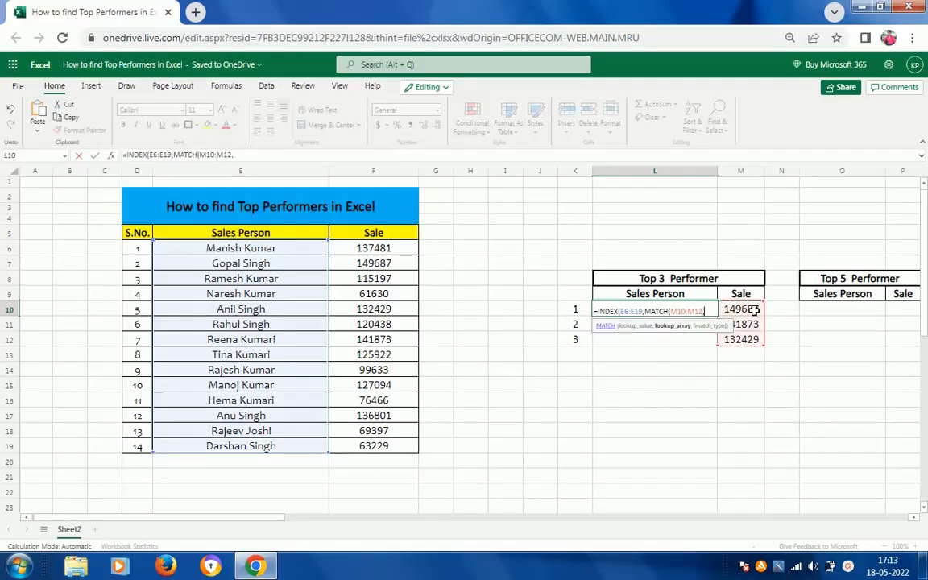
pyautogui.click(382, 248)
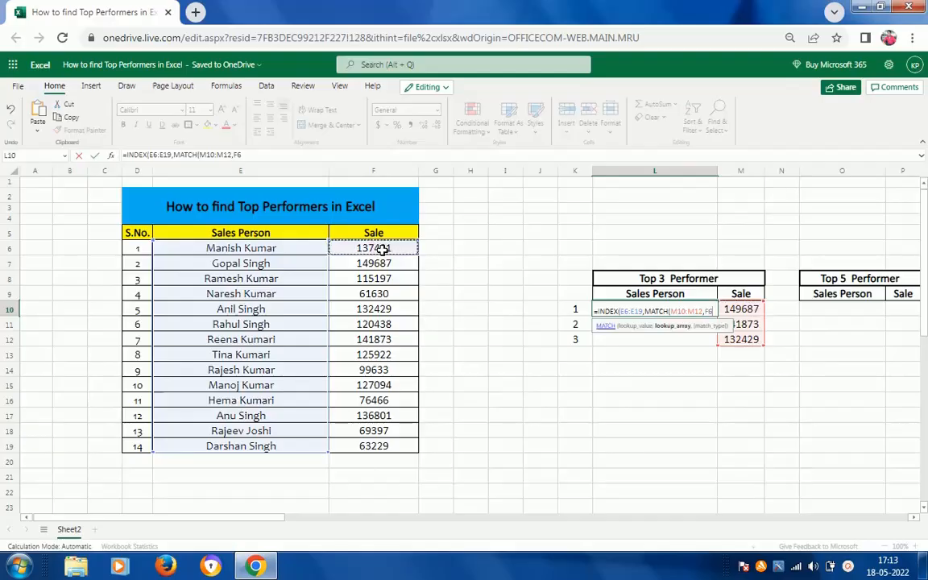
pyautogui.hotkey('ctrl', 'shift', 'Down')
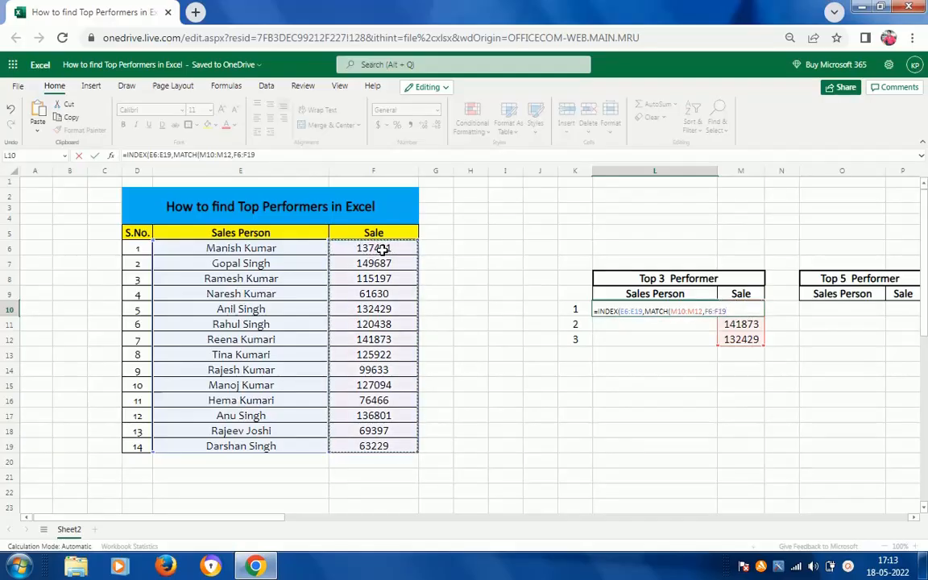
pyautogui.write(',')
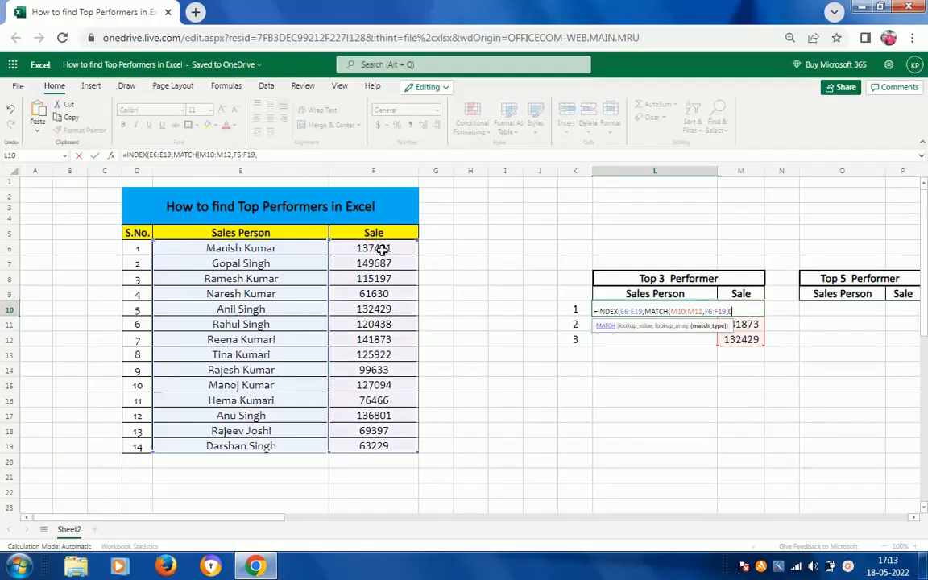
pyautogui.write('0))')
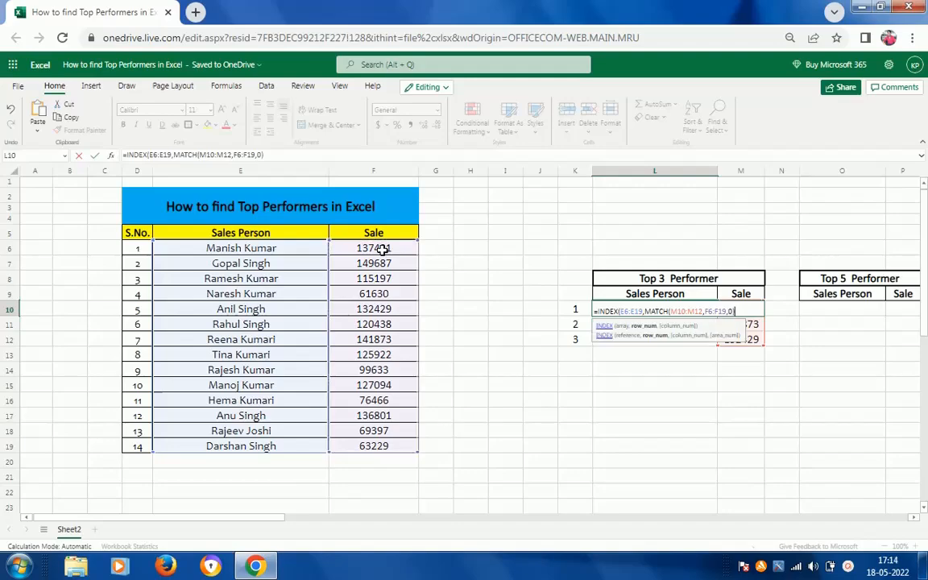
pyautogui.press('Return')
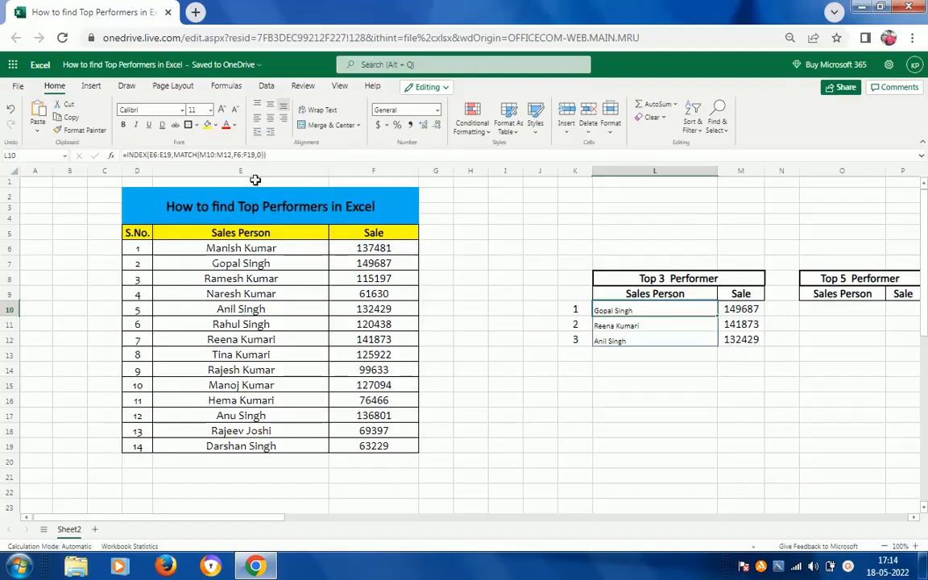
# Format the sales person names in L10:L12 with font size 16 and centre alignment, and return to cell M10.
pyautogui.hotkey('shift', 'Down')
pyautogui.hotkey('shift', 'Down')
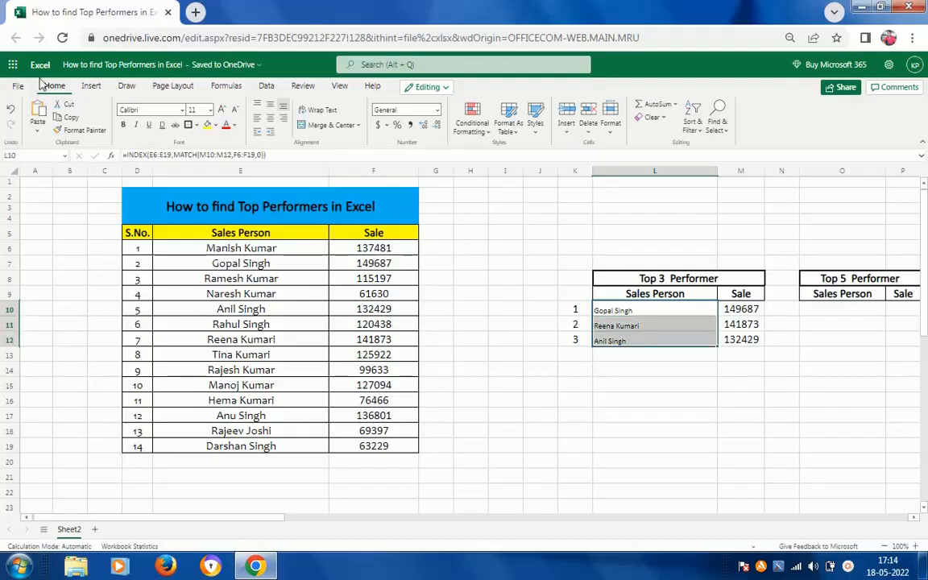
pyautogui.click(191, 109)
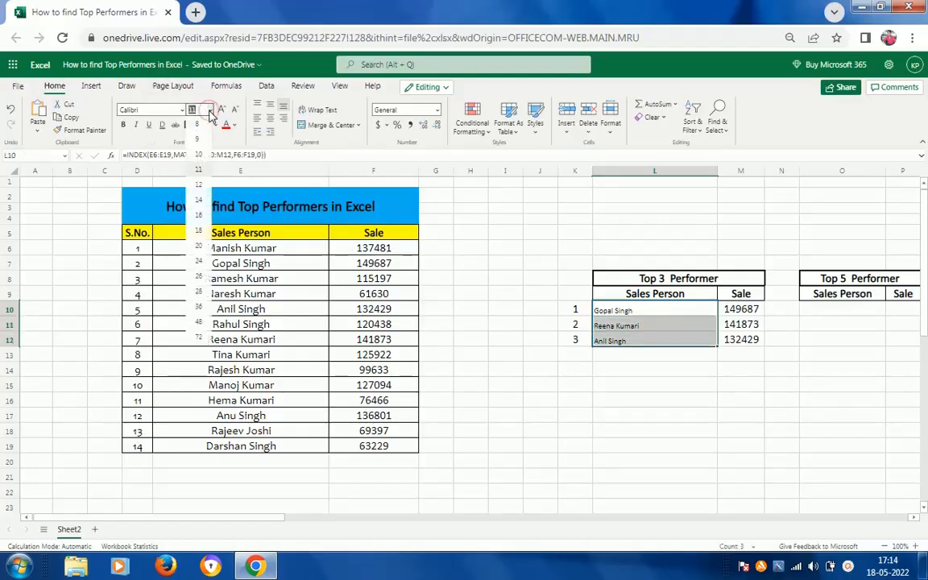
pyautogui.click(198, 215)
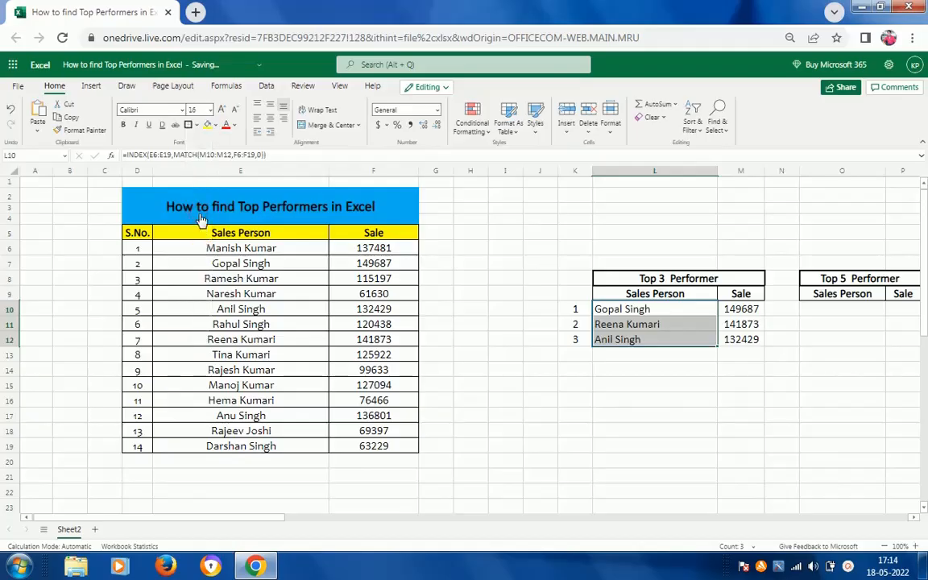
pyautogui.click(270, 117)
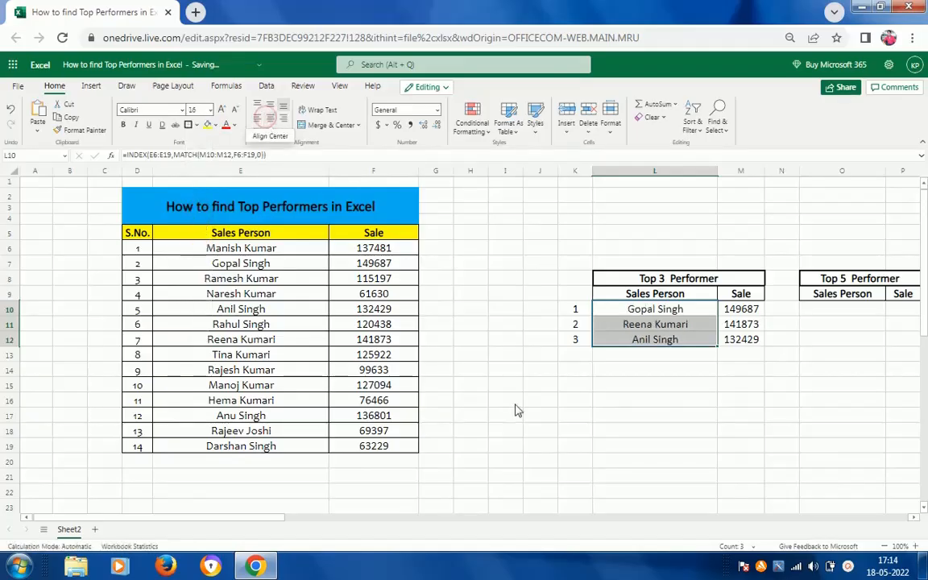
pyautogui.click(740, 308)
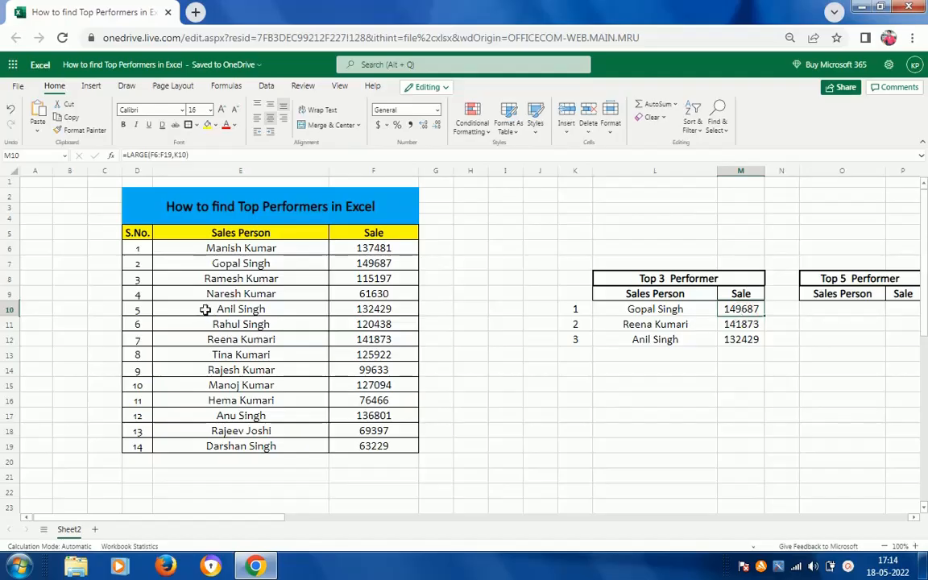
# Fill row D7:F7 of the sales table, the highest performer's record, with a light blue theme colour.
pyautogui.click(146, 264)
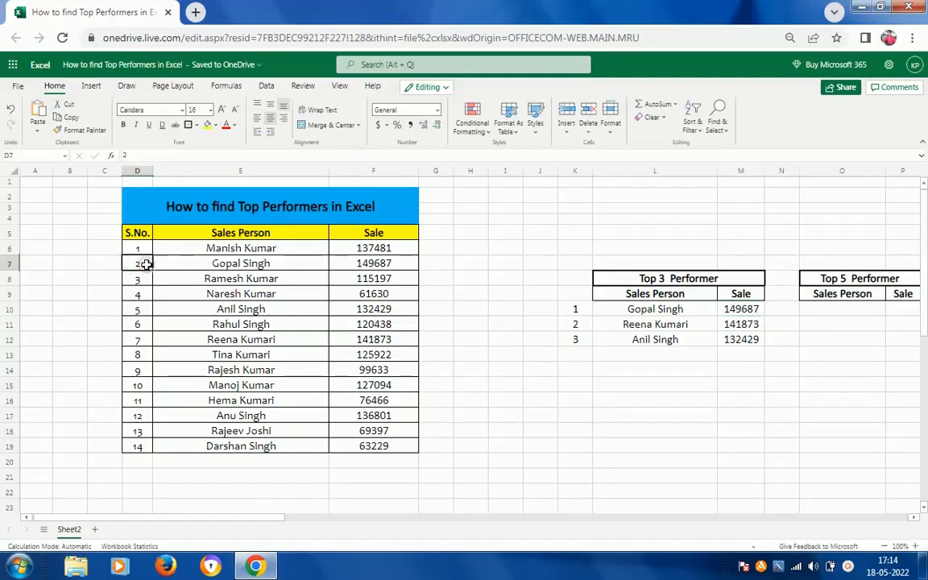
pyautogui.hotkey('shift', 'Right')
pyautogui.hotkey('shift', 'Right')
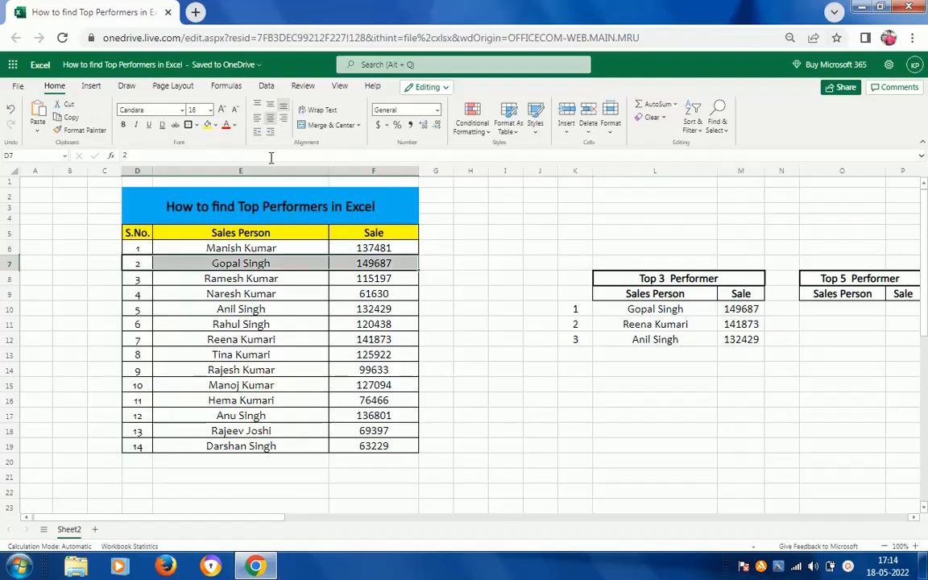
pyautogui.click(213, 127)
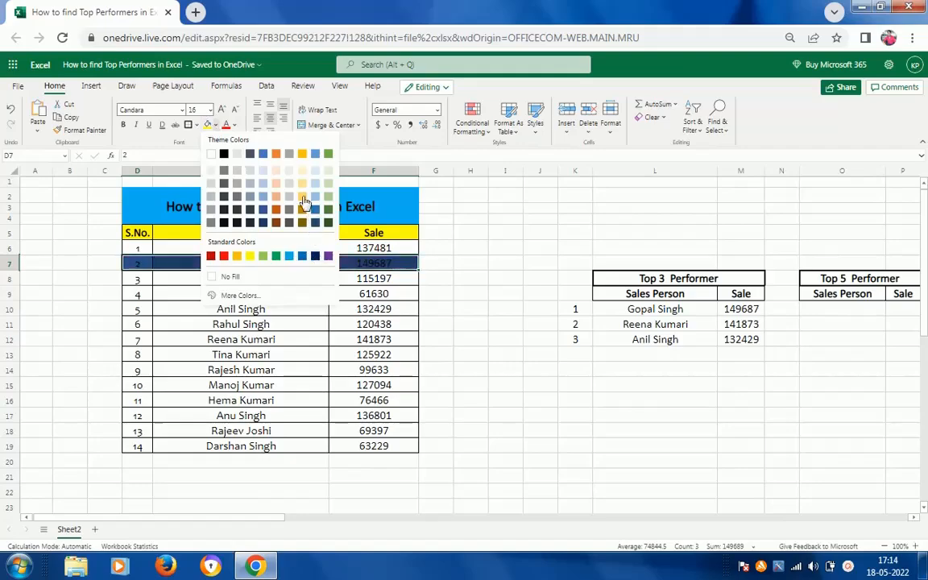
pyautogui.click(264, 171)
pyautogui.click(365, 283)
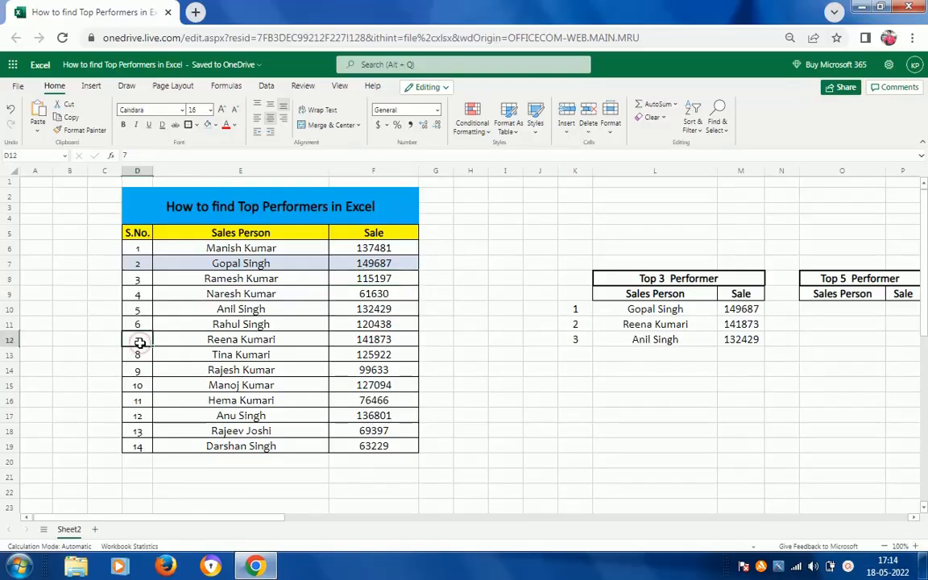
# Fill row D12:F12 of the sales table, the second performer's record, with the grey theme colour.
pyautogui.moveTo(139, 341); pyautogui.dragTo(373, 339)
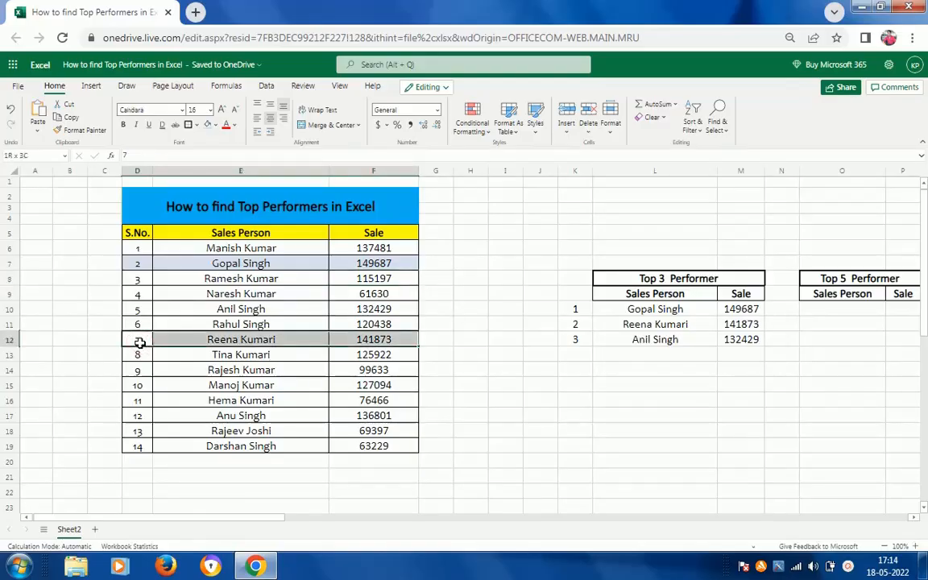
pyautogui.click(215, 125)
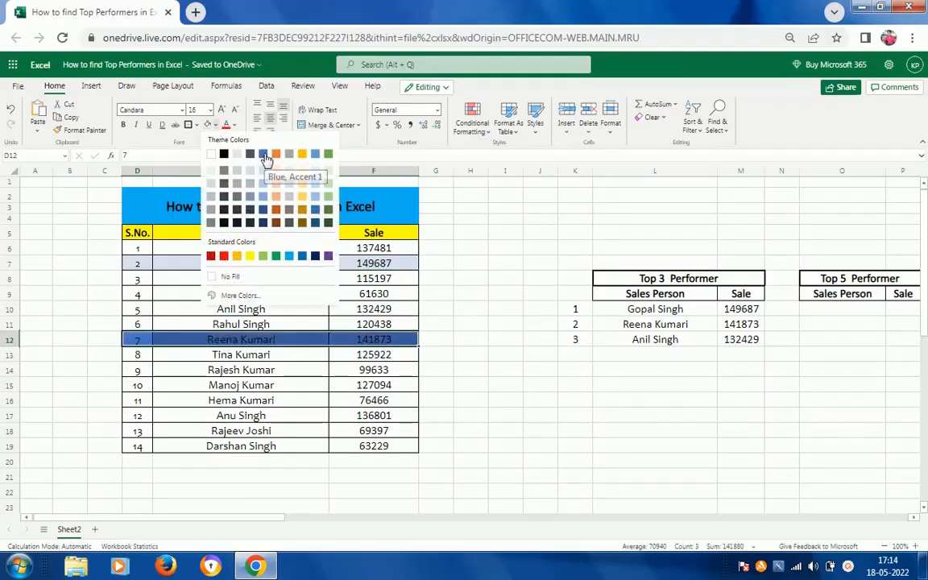
pyautogui.click(288, 156)
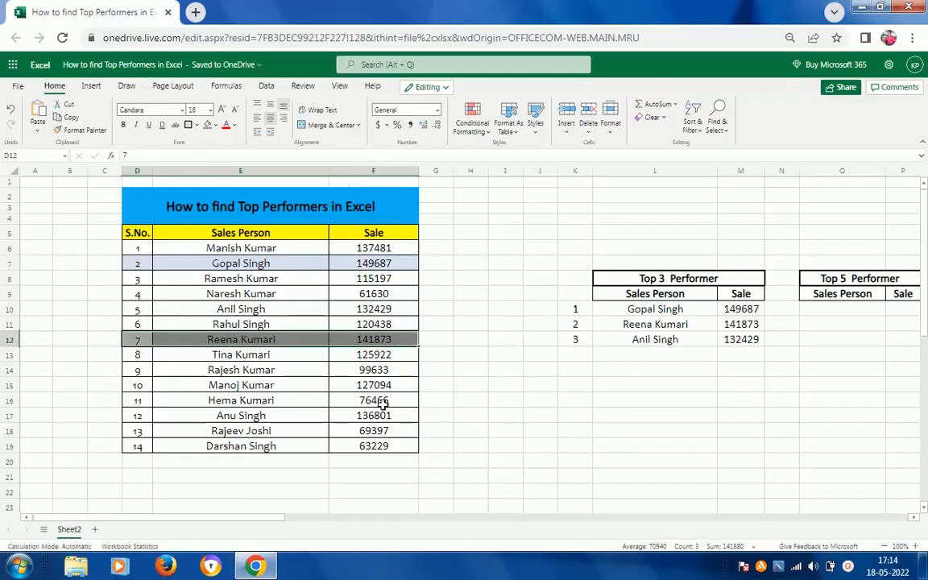
# Apply the same grey fill to row D10:F10, the third performer's record in the sales table.
pyautogui.click(268, 416)
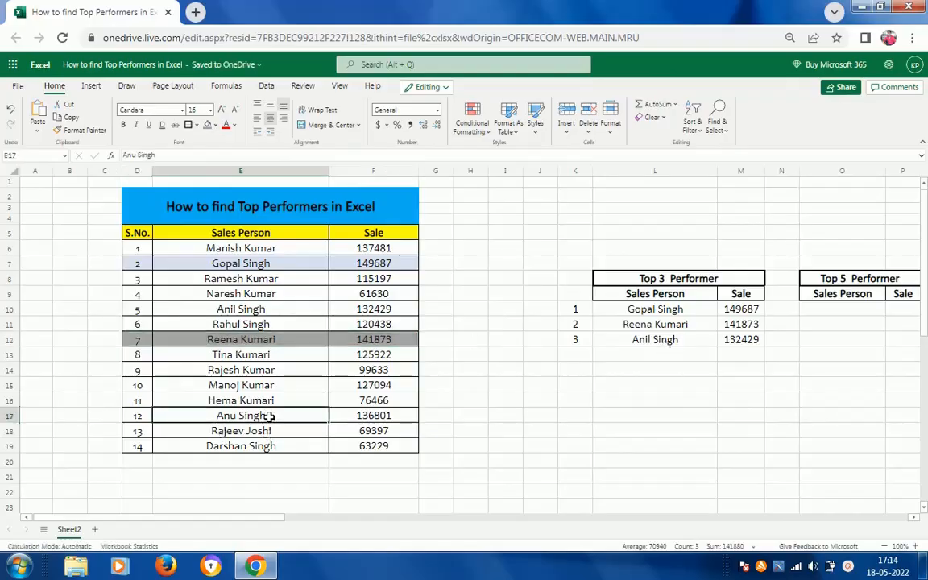
pyautogui.press('Up')
pyautogui.press('Up')
pyautogui.press('Up')
pyautogui.press('Up')
pyautogui.press('Up')
pyautogui.press('Up')
pyautogui.press('Up')
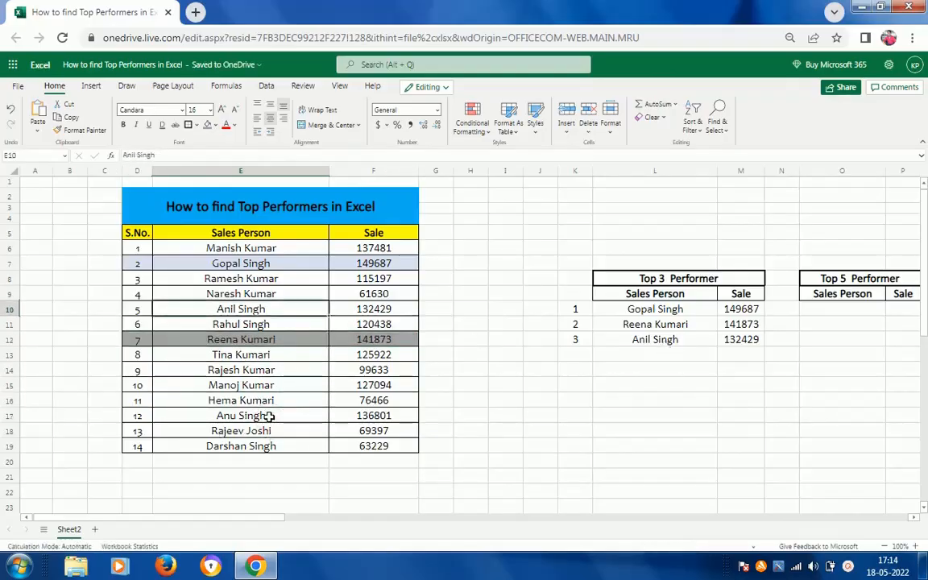
pyautogui.press('Left')
pyautogui.hotkey('shift', 'Right')
pyautogui.hotkey('shift', 'Right')
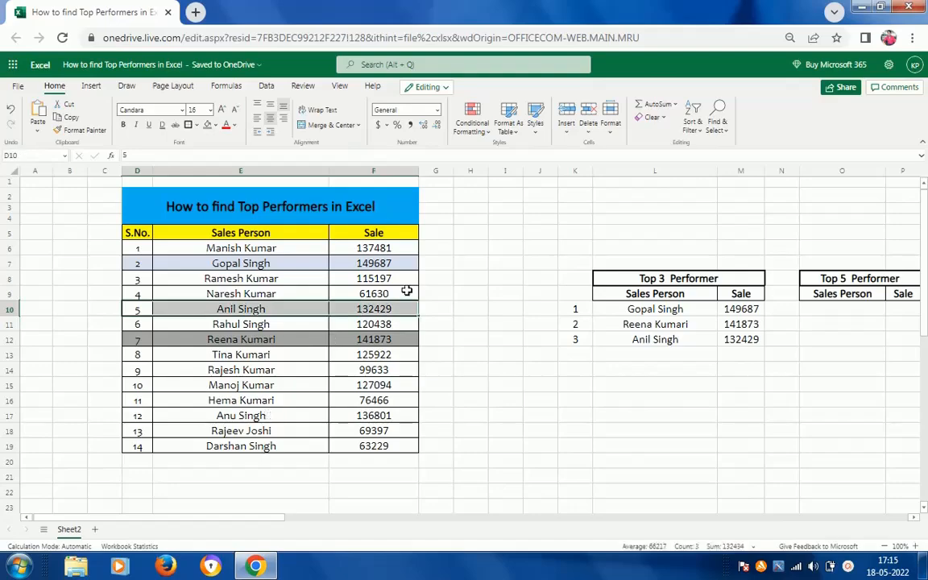
pyautogui.click(208, 125)
pyautogui.click(556, 373)
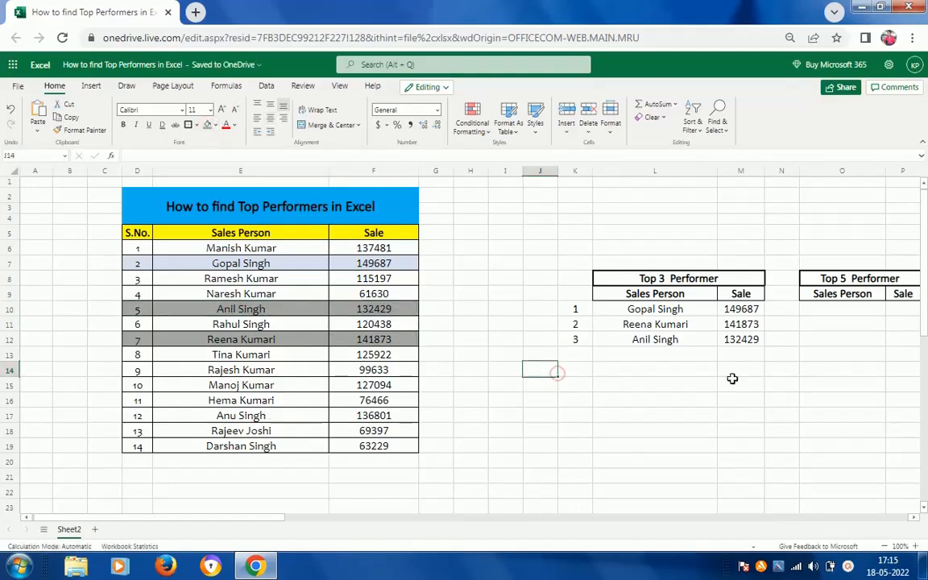
# Review the INDEX and MATCH results in L10:L12 of the Top 3 Performer table.
pyautogui.click(773, 338)
pyautogui.press('Left')
pyautogui.press('Left')
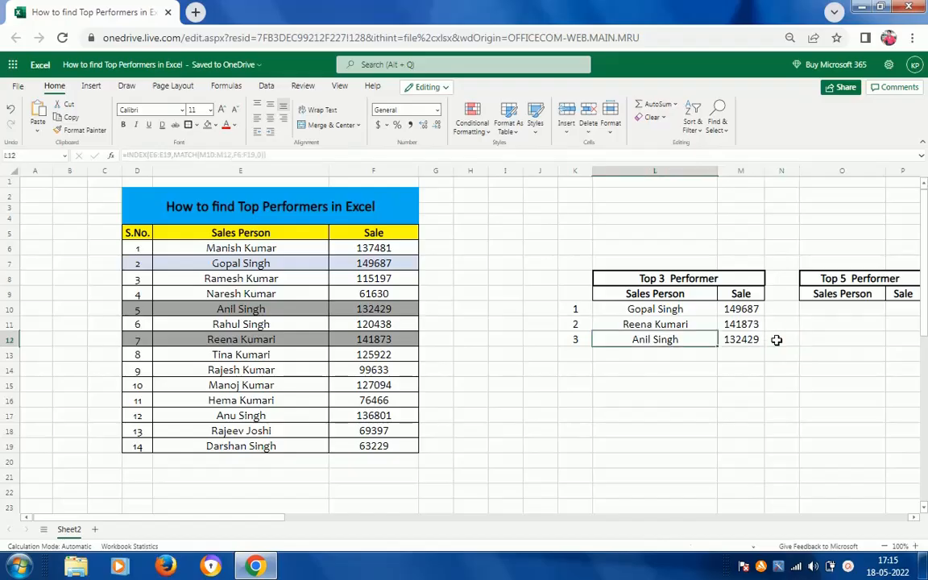
pyautogui.press('Up')
pyautogui.press('Up')
pyautogui.press('Left')
pyautogui.press('Right')
pyautogui.hotkey('shift', 'Down')
pyautogui.hotkey('shift', 'Down')
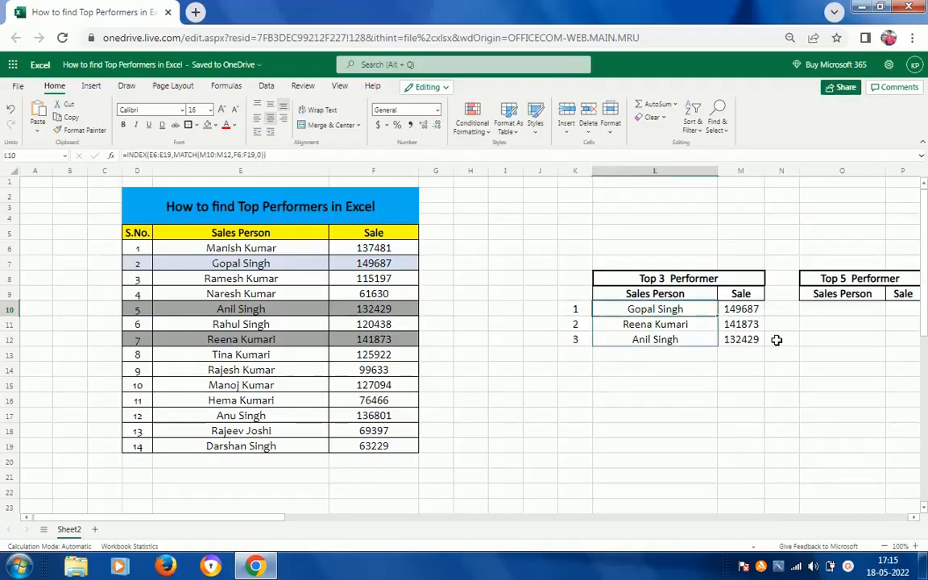
# Copy the rank numbers K10:K12 to N10:N12 beside the Top 5 Performer table.
pyautogui.press('Right')
pyautogui.press('Right')
pyautogui.press('Right')
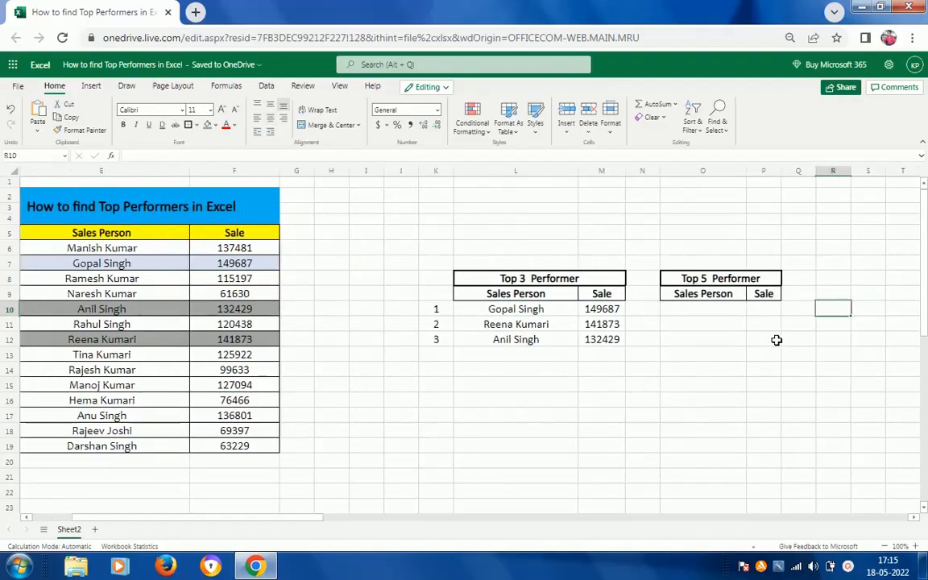
pyautogui.press('Left')
pyautogui.press('Left')
pyautogui.press('Left')
pyautogui.press('Left')
pyautogui.press('Left')
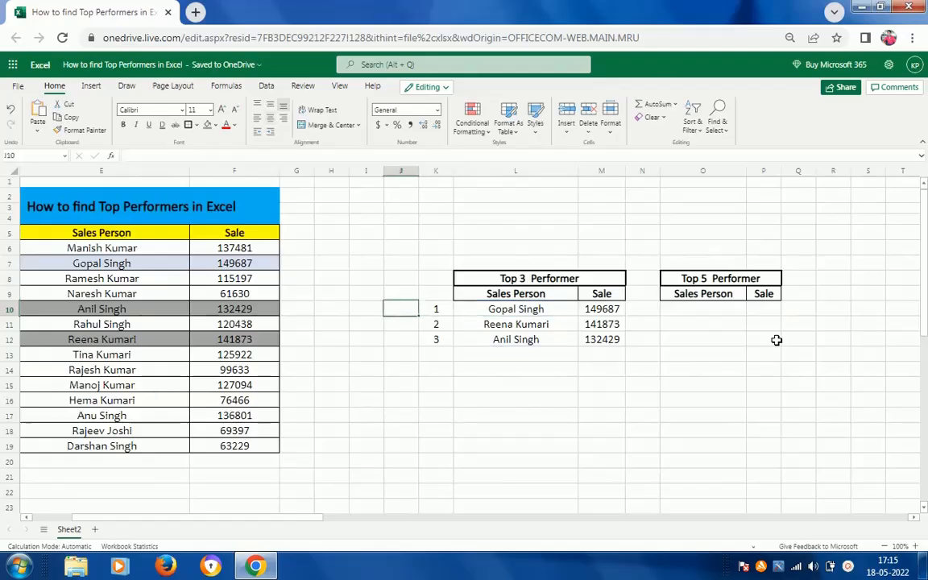
pyautogui.press('Right')
pyautogui.hotkey('shift', 'Down')
pyautogui.hotkey('shift', 'Down')
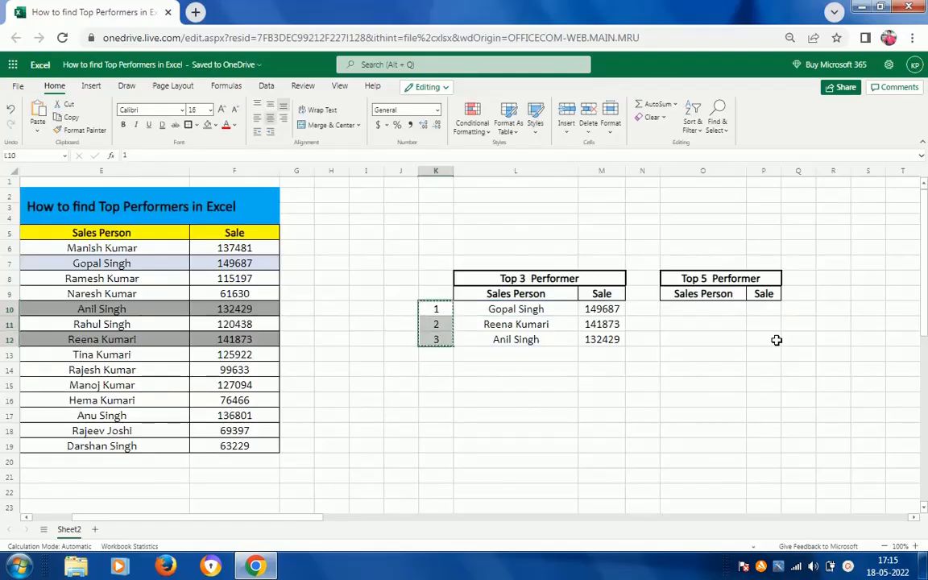
pyautogui.hotkey('ctrl', 'c')
pyautogui.press('Right')
pyautogui.press('Right')
pyautogui.press('Right')
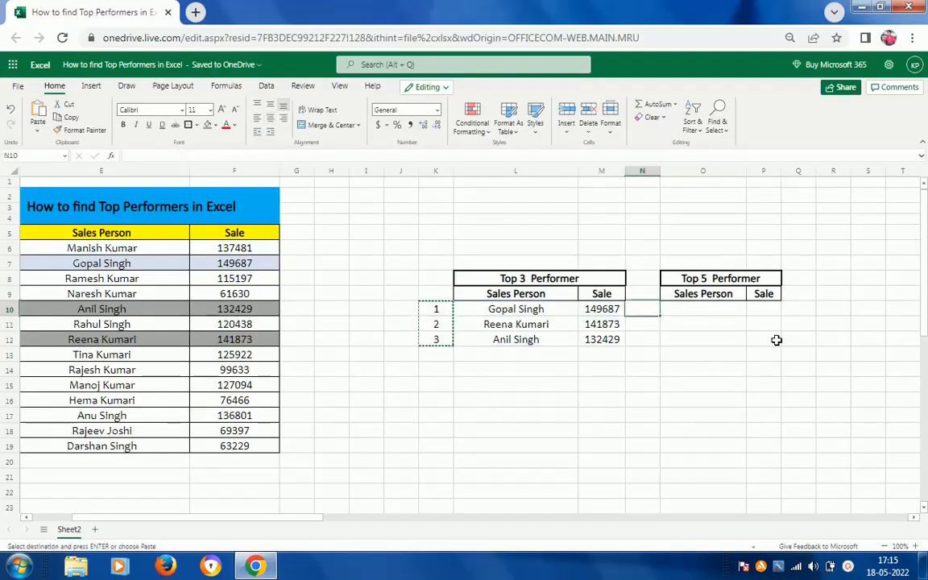
pyautogui.hotkey('ctrl', 'v')
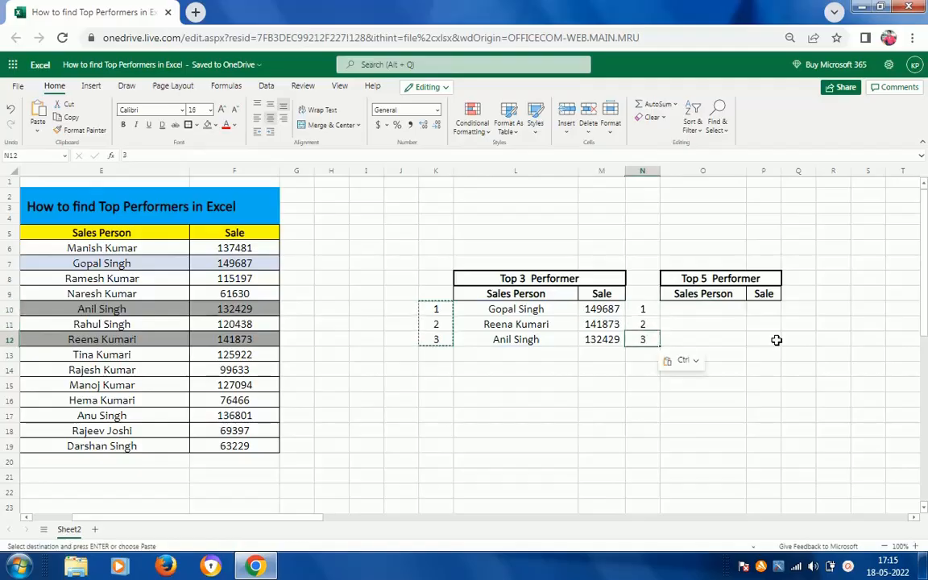
# Extend the rank numbers in column N down to 5 in N14.
pyautogui.hotkey('shift', 'Up')
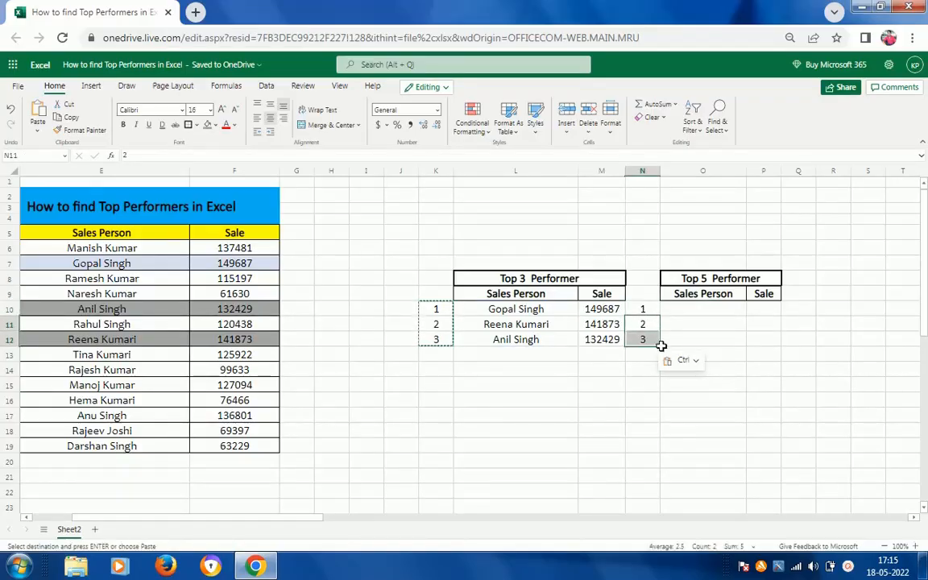
pyautogui.moveTo(661, 346); pyautogui.dragTo(658, 374)
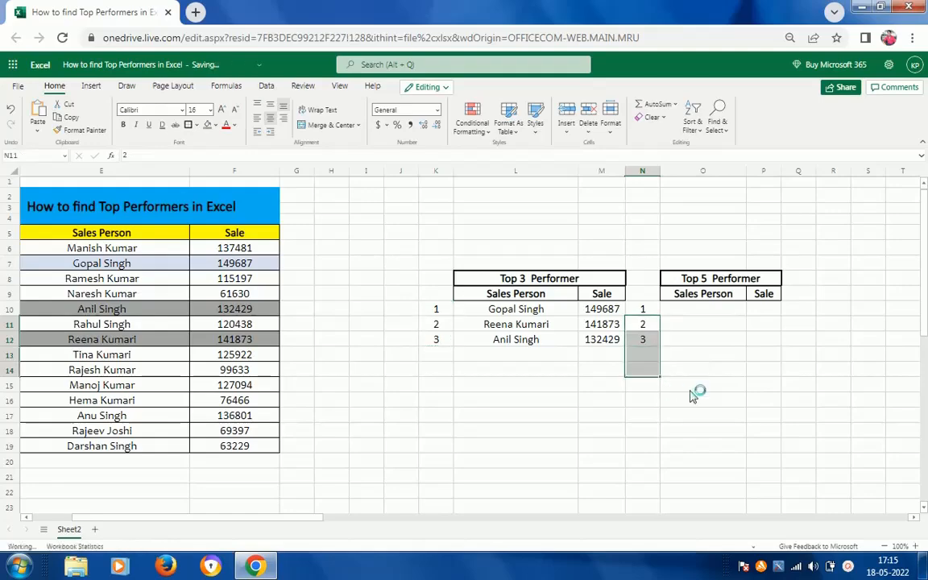
pyautogui.click(679, 321)
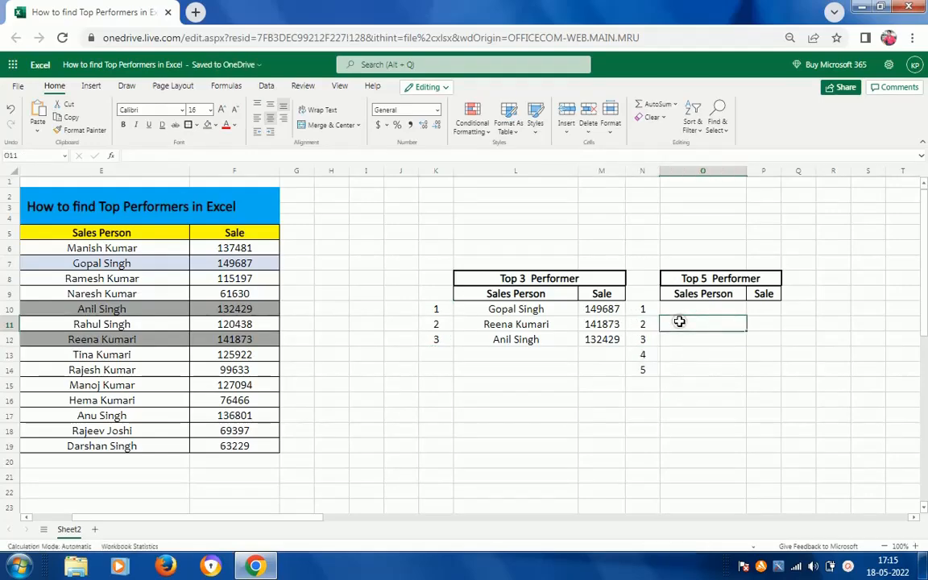
# Copy the LARGE formula from M10 into P10, the first Sale cell of the Top 5 Performer table.
pyautogui.click(691, 311)
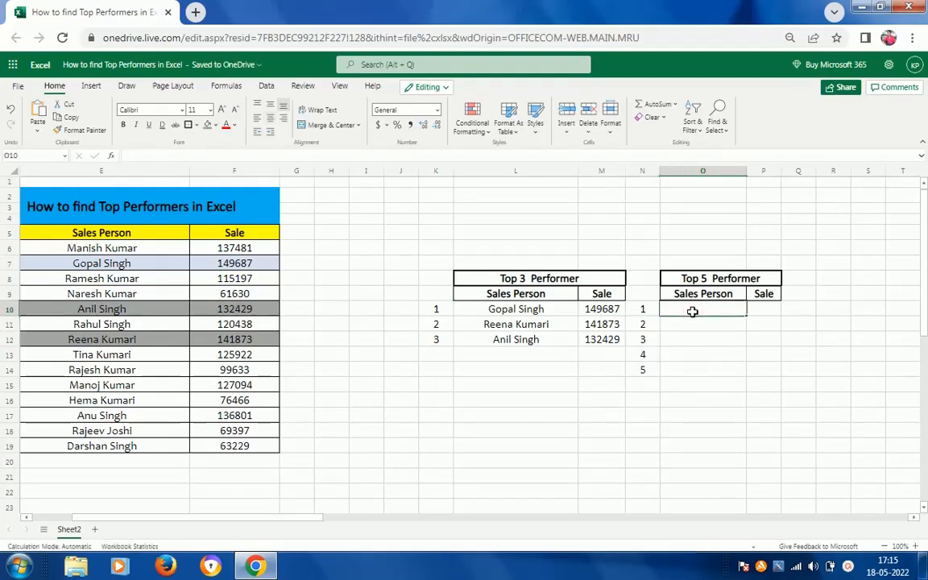
pyautogui.press('Left')
pyautogui.press('Left')
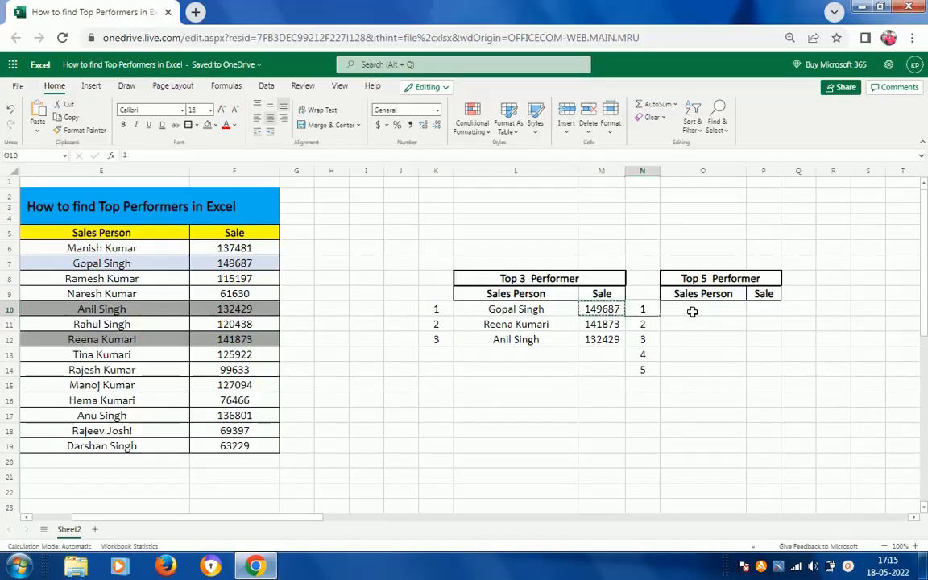
pyautogui.hotkey('ctrl', 'c')
pyautogui.press('Right')
pyautogui.press('Right')
pyautogui.press('Right')
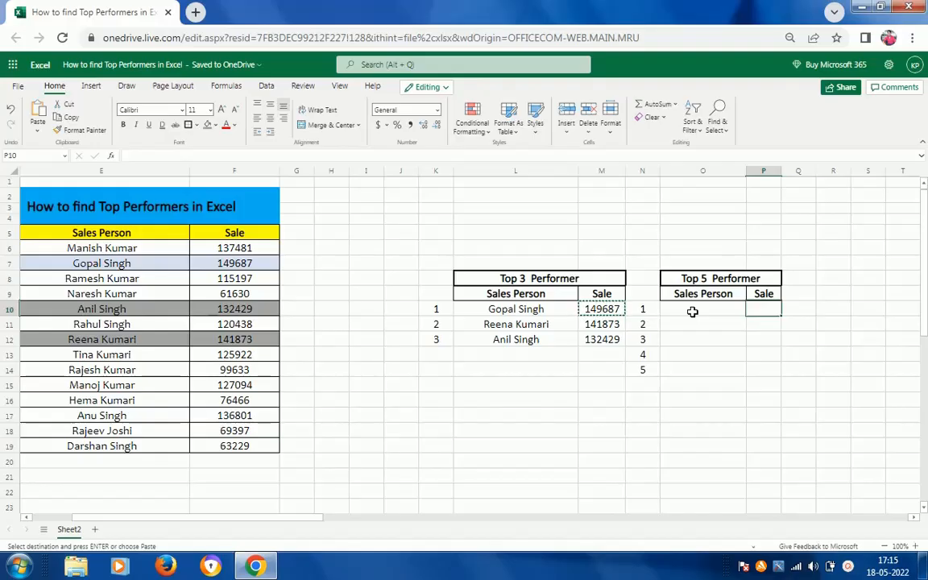
pyautogui.hotkey('ctrl', 'v')
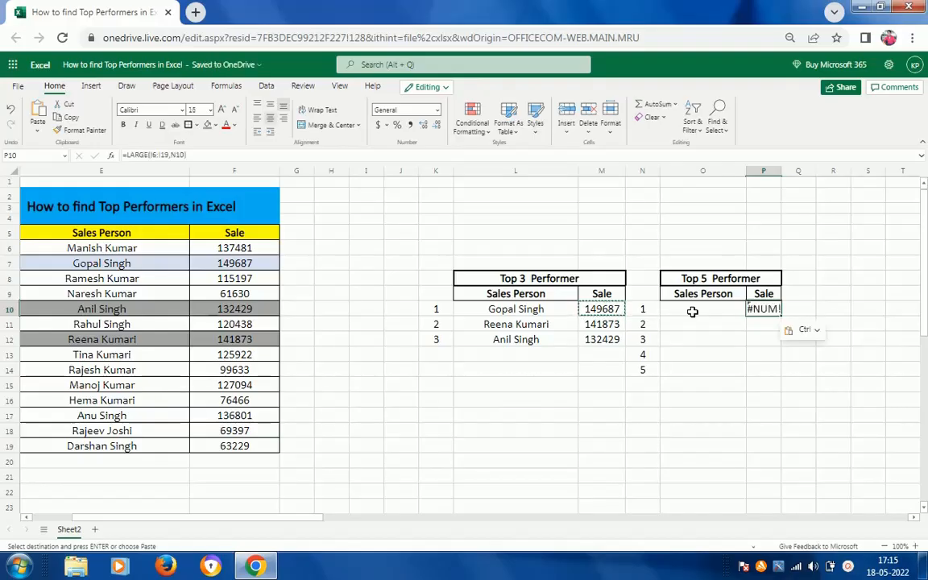
pyautogui.press('Escape')
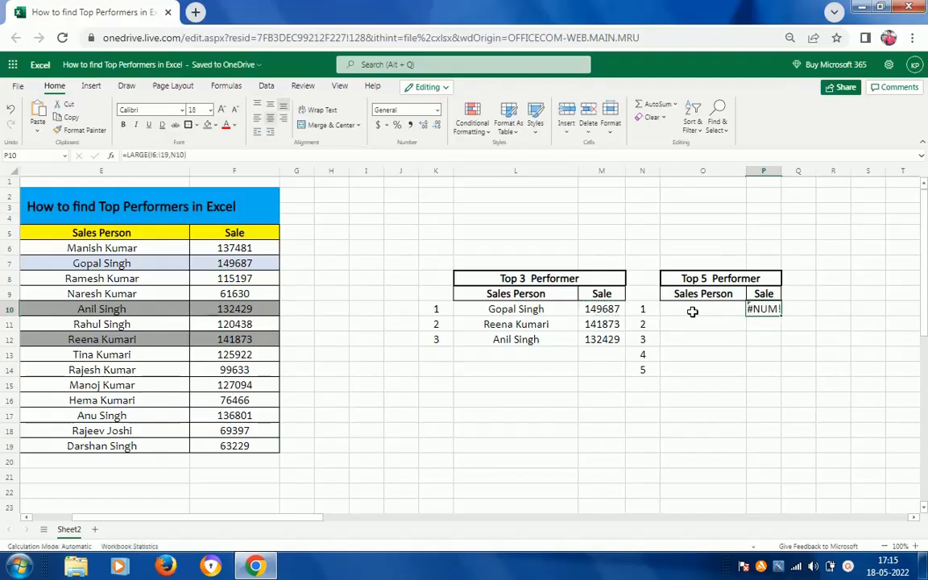
# Edit the formula in P10 and remove its arguments so only =LARGE is left.
pyautogui.press('F2')
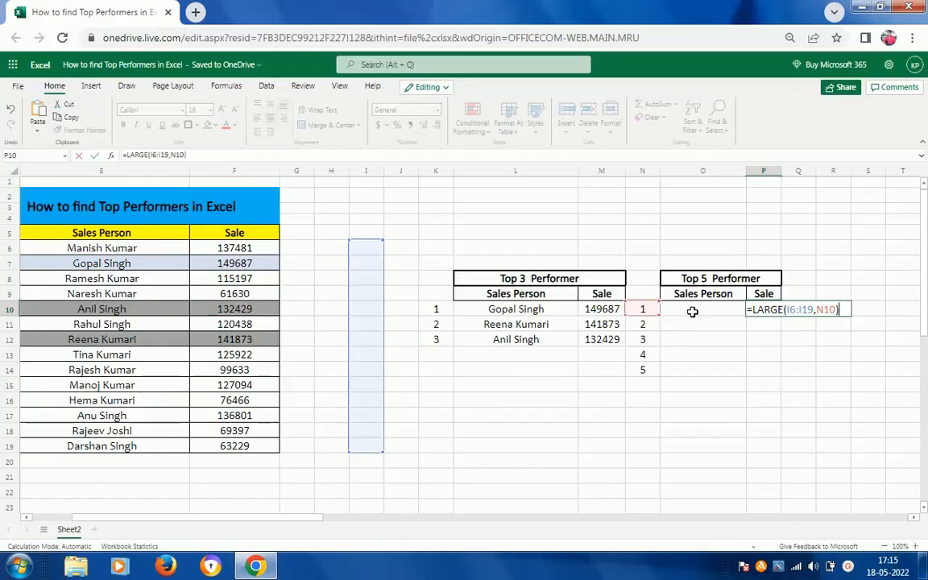
pyautogui.press('Left')
pyautogui.press('Left')
pyautogui.press('Left')
pyautogui.press('Left')
pyautogui.press('Left')
pyautogui.press('Left')
pyautogui.press('Left')
pyautogui.press('Left')
pyautogui.press('Left')
pyautogui.press('Left')
pyautogui.press('Left')
pyautogui.press('Left')
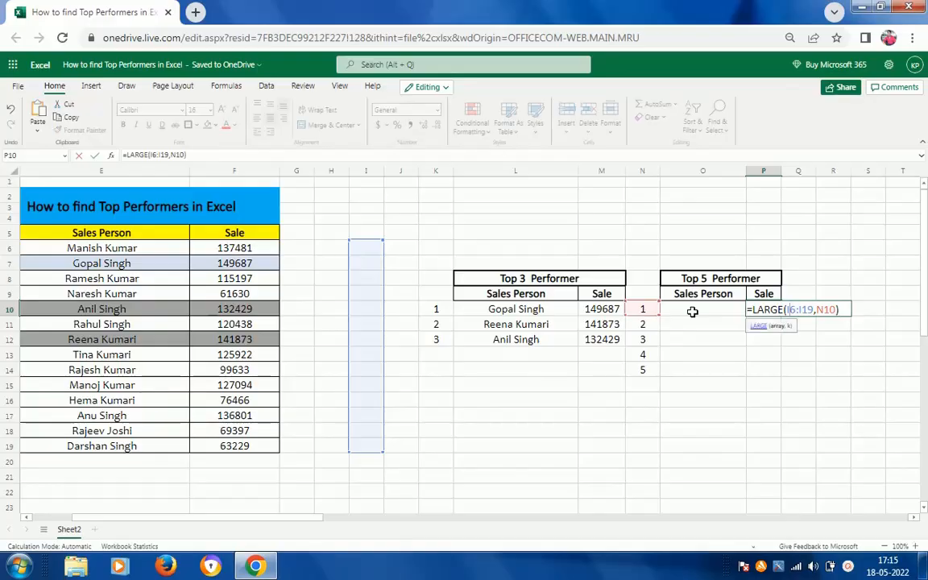
pyautogui.hotkey('shift', 'Right')
pyautogui.hotkey('shift', 'Right')
pyautogui.hotkey('shift', 'Right')
pyautogui.hotkey('shift', 'Right')
pyautogui.hotkey('shift', 'Right')
pyautogui.hotkey('shift', 'Right')
pyautogui.hotkey('shift', 'Right')
pyautogui.hotkey('shift', 'Right')
pyautogui.hotkey('shift', 'Right')
pyautogui.hotkey('shift', 'Right')
pyautogui.hotkey('shift', 'Right')
pyautogui.hotkey('shift', 'Right')
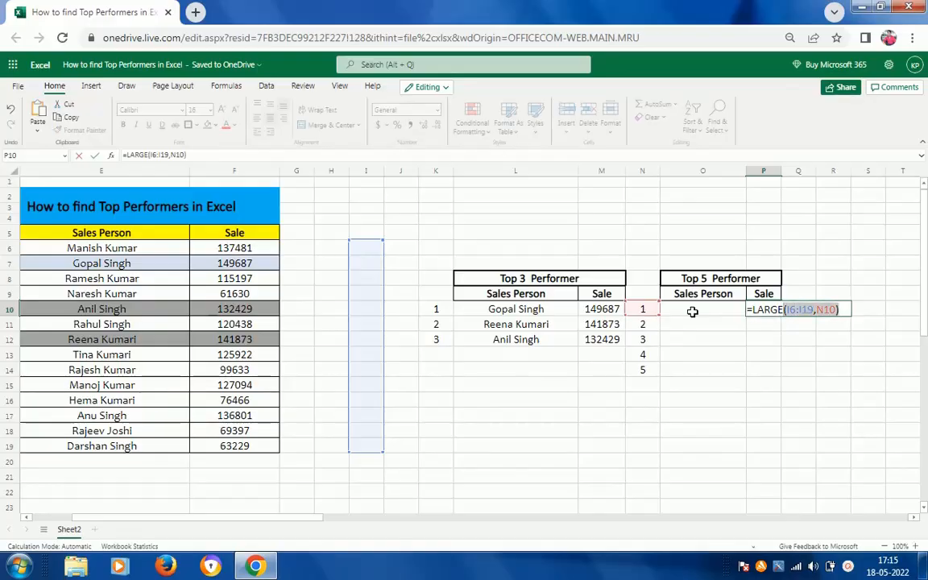
pyautogui.press('Delete')
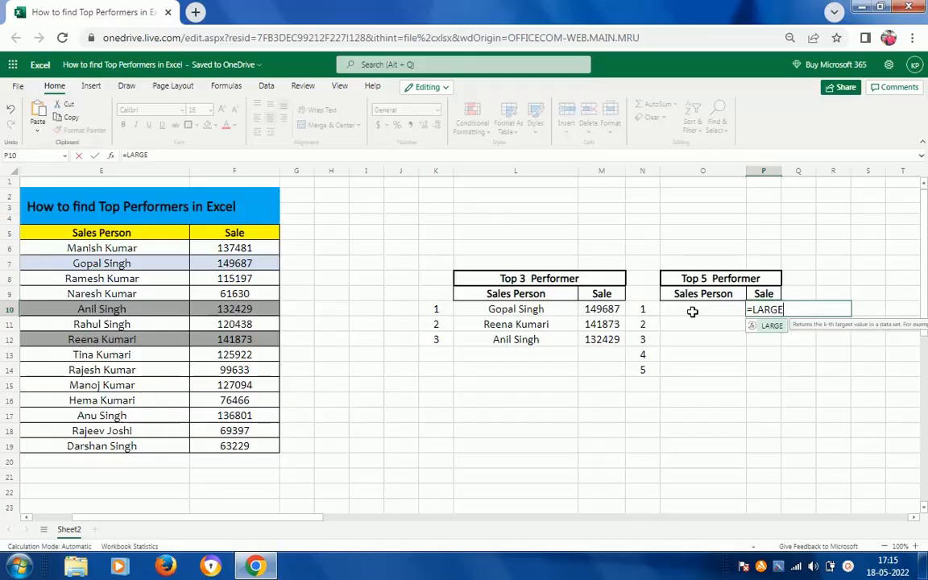
# Complete the P10 formula as =LARGE(F6:F19,N10:N14), using the Sale column as the array and the rank numbers as k.
pyautogui.write('(')
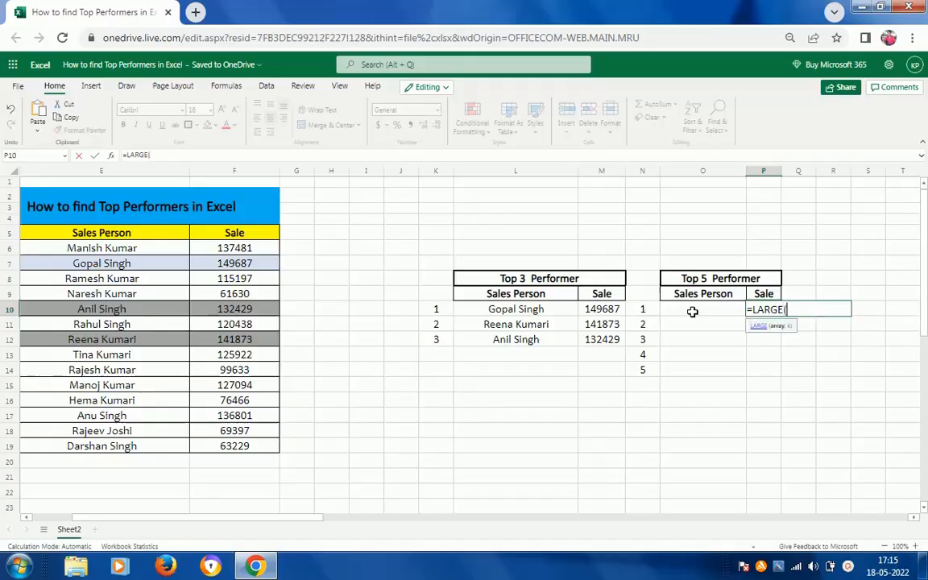
pyautogui.click(241, 248)
pyautogui.hotkey('ctrl', 'shift', 'Down')
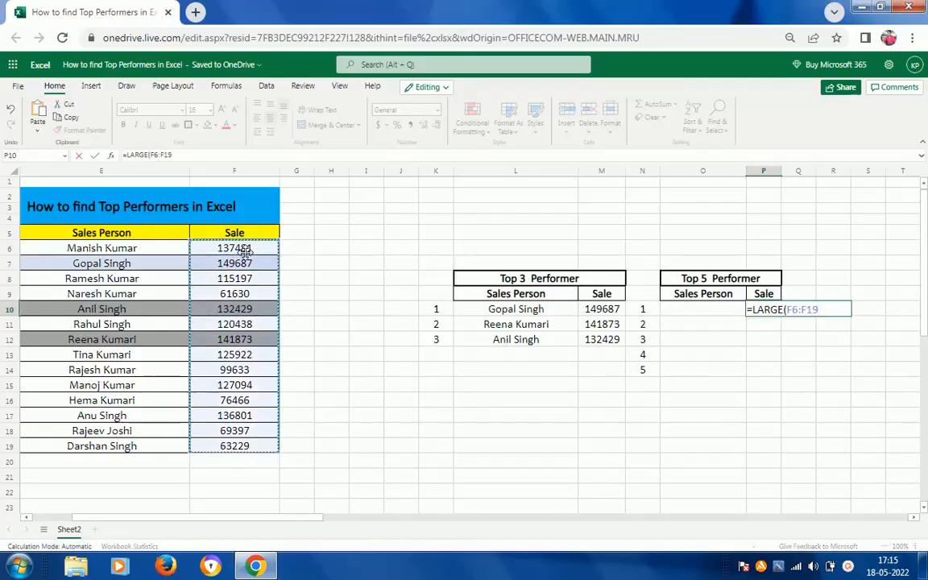
pyautogui.write(',')
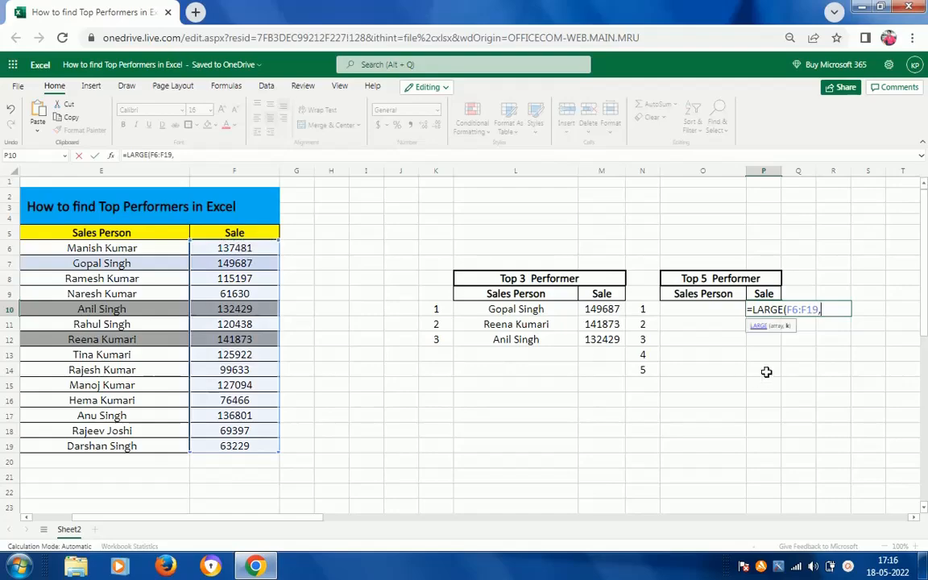
pyautogui.click(650, 308)
pyautogui.hotkey('ctrl', 'shift', 'Down')
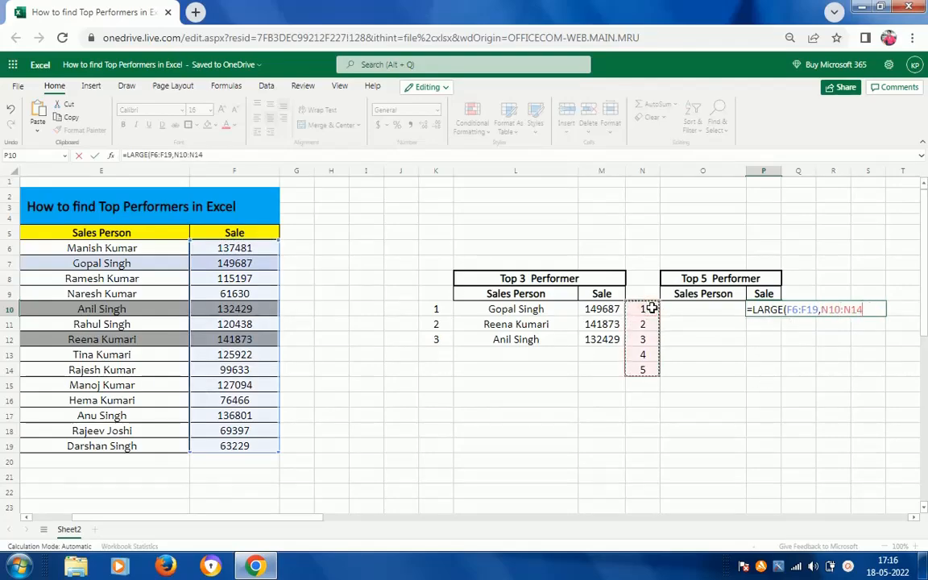
pyautogui.press('Return')
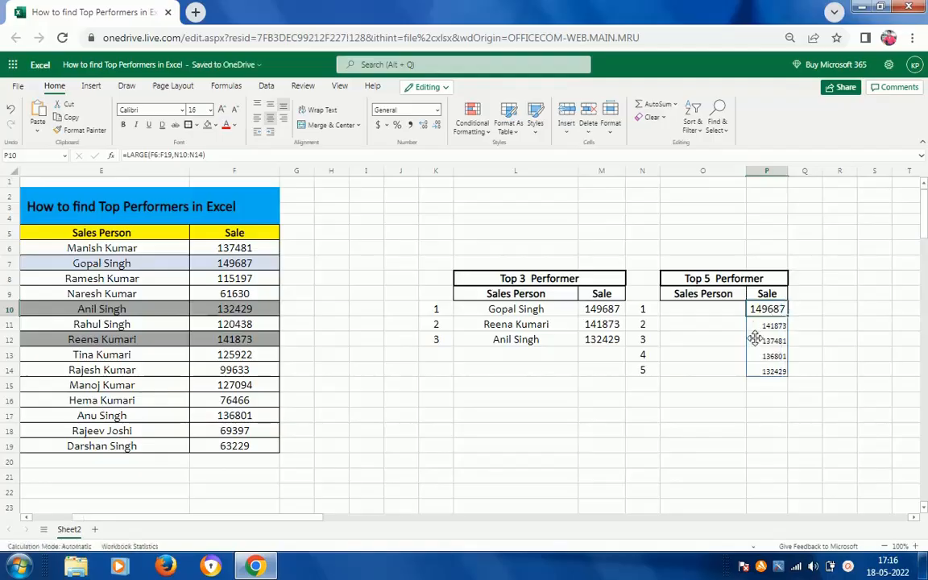
# Set the font size of the spilled Sale values in P11:P14 to 14.
pyautogui.moveTo(755, 338); pyautogui.dragTo(757, 370)
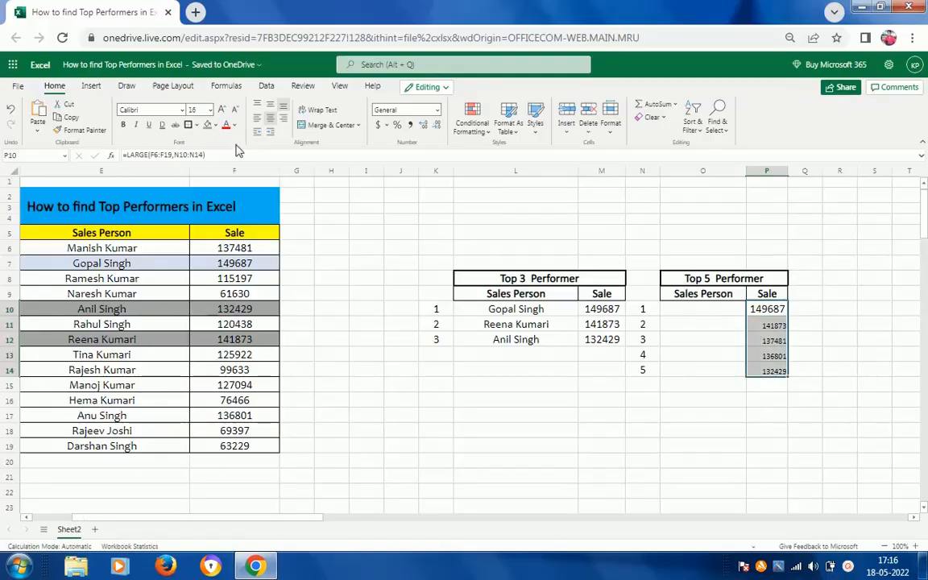
pyautogui.click(211, 115)
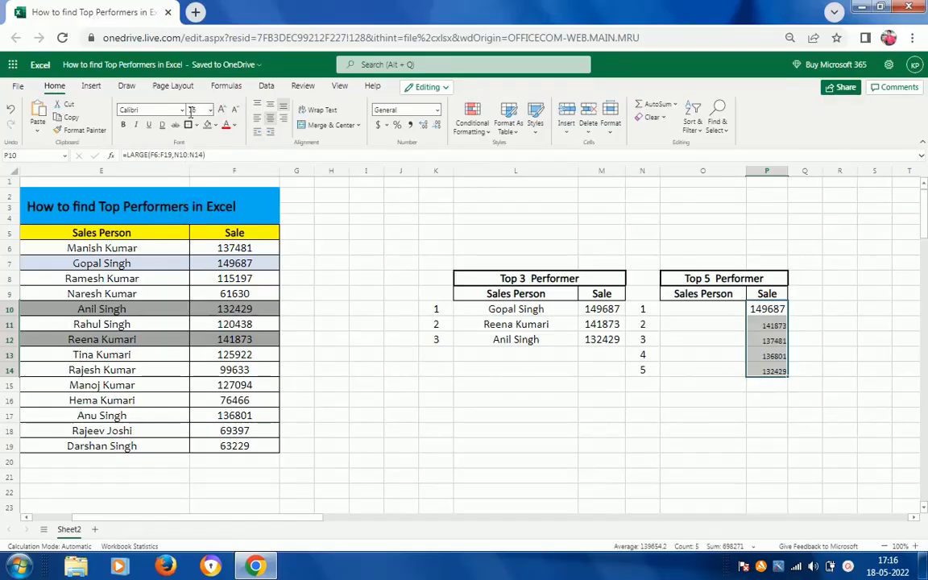
pyautogui.click(772, 328)
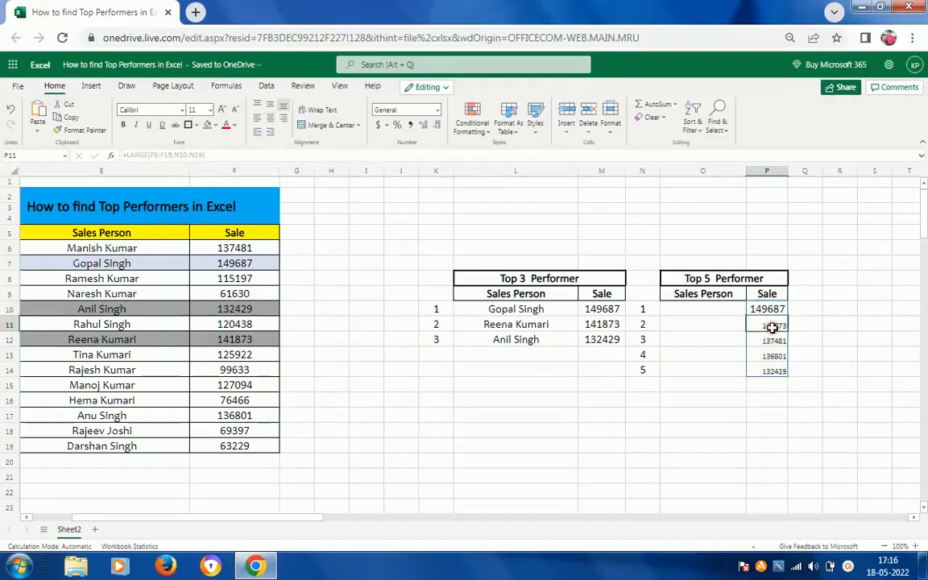
pyautogui.hotkey('ctrl', 'shift', 'Down')
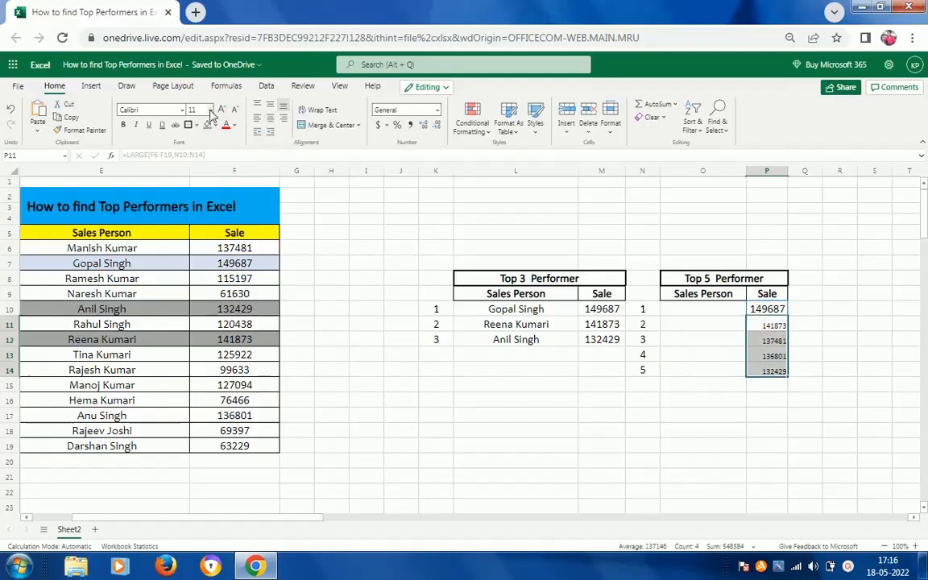
pyautogui.click(193, 109)
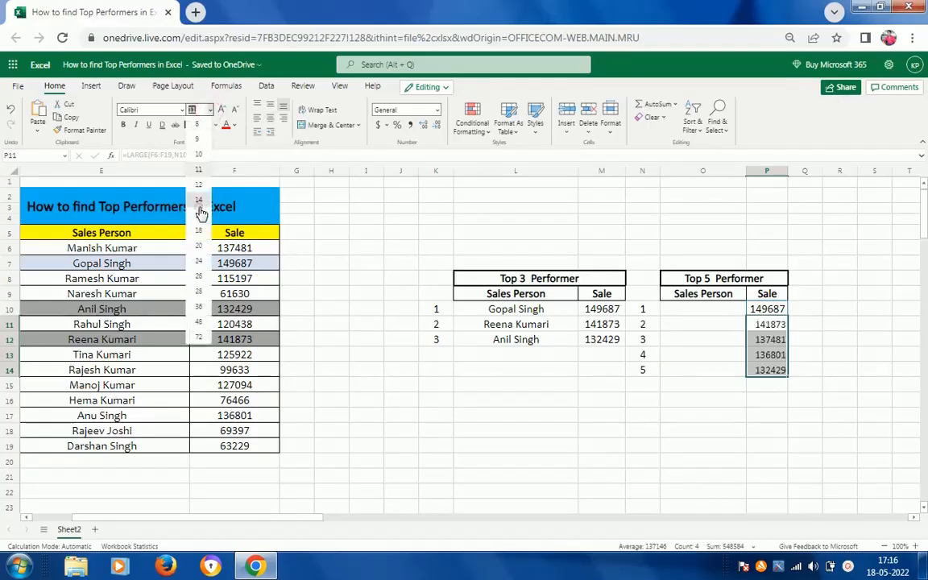
pyautogui.click(199, 202)
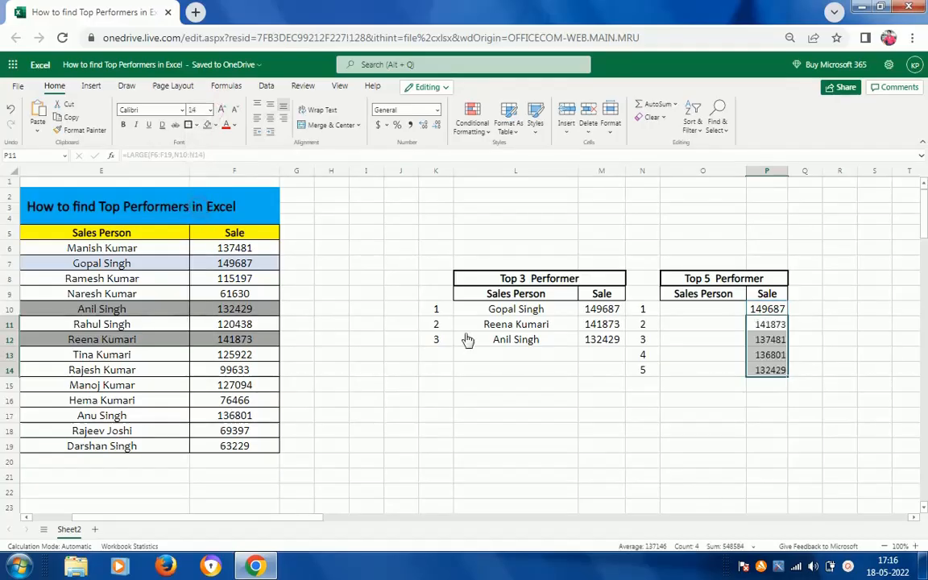
# Check the font size of P10 and set the spilled Sale values in P11:P14 to the matching size 16.
pyautogui.click(769, 312)
pyautogui.hotkey('ctrl', 'shift', 'Down')
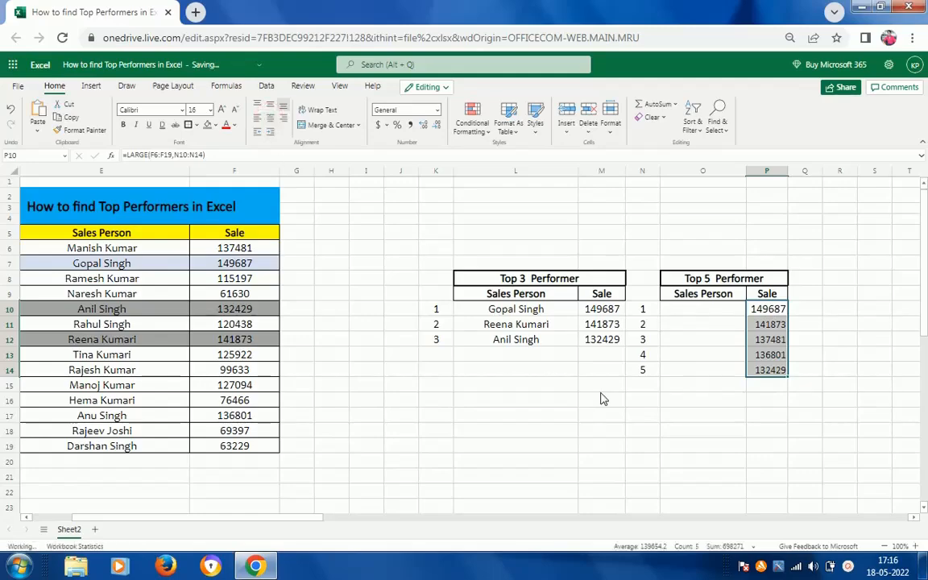
pyautogui.click(722, 320)
pyautogui.press('Right')
pyautogui.press('Up')
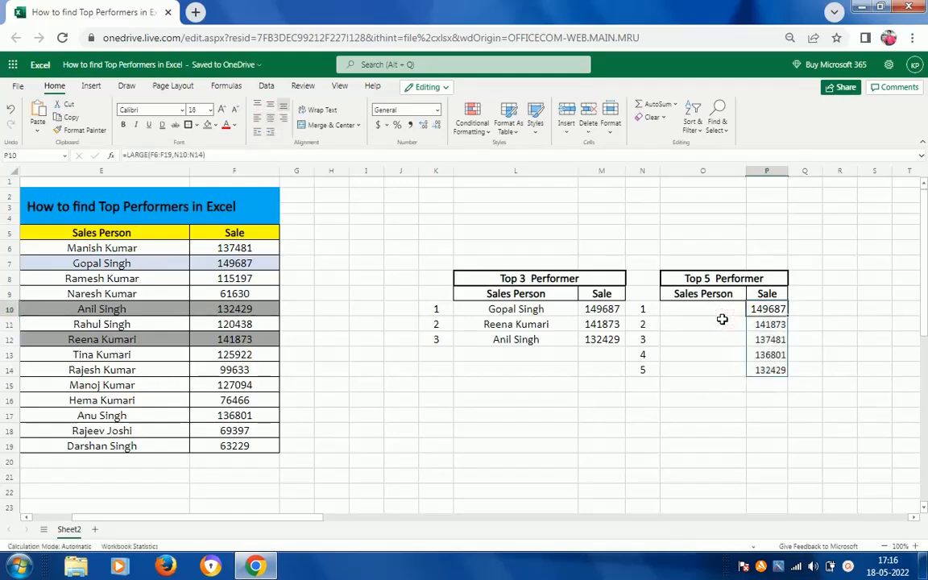
pyautogui.press('Down')
pyautogui.hotkey('shift', 'Down')
pyautogui.hotkey('shift', 'Down')
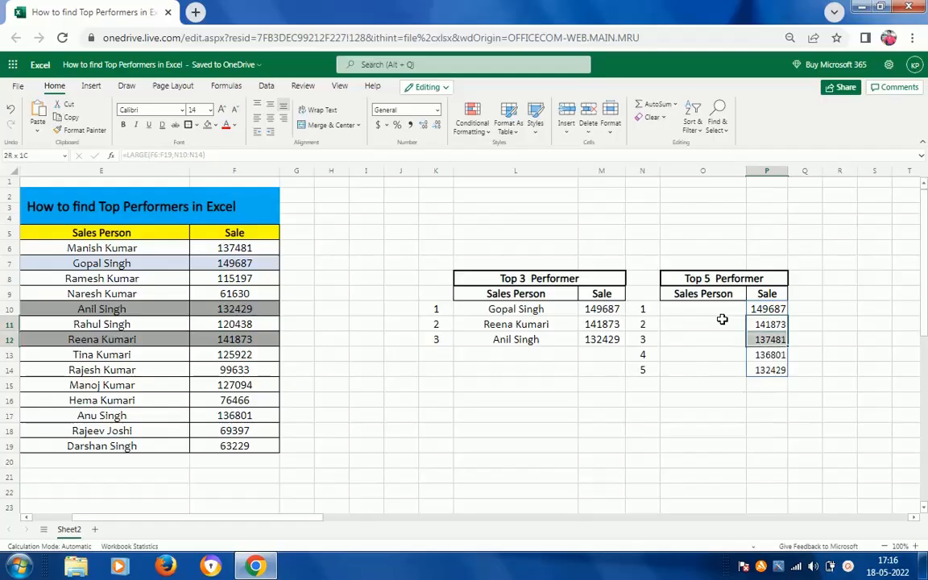
pyautogui.hotkey('shift', 'Down')
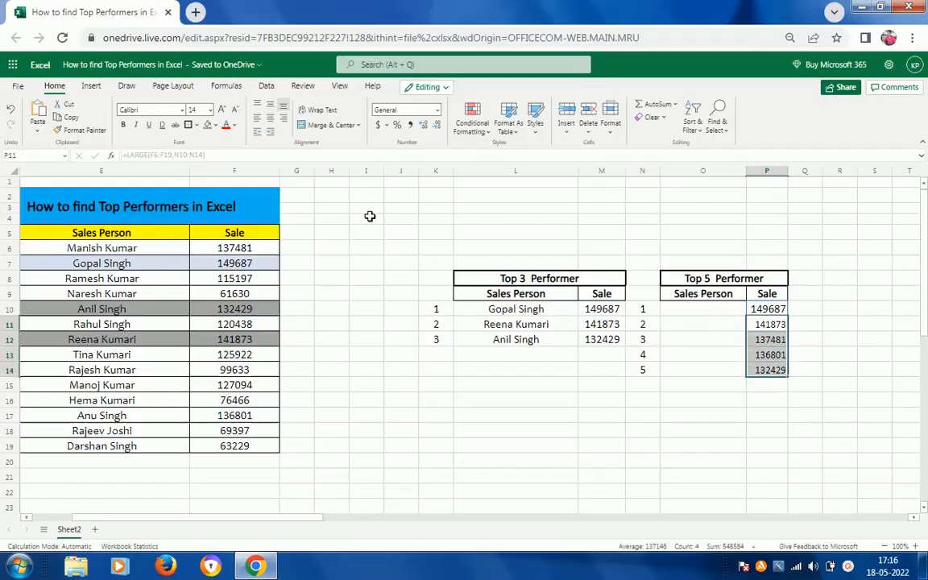
pyautogui.click(211, 111)
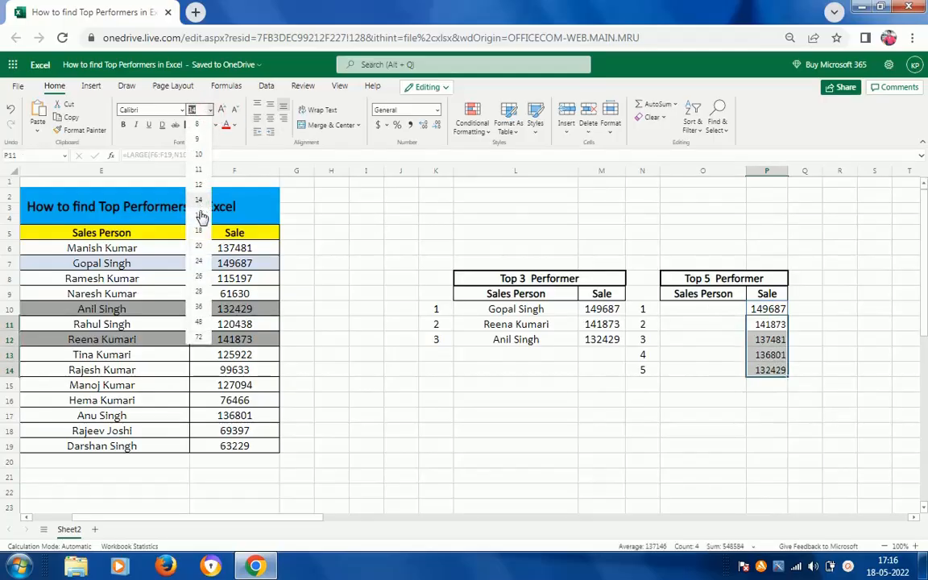
pyautogui.press('Escape')
# Start an INDEX formula in O10, the first Sales Person cell of the Top 5 Performer table, with E6:E19 as the array.
pyautogui.click(712, 309)
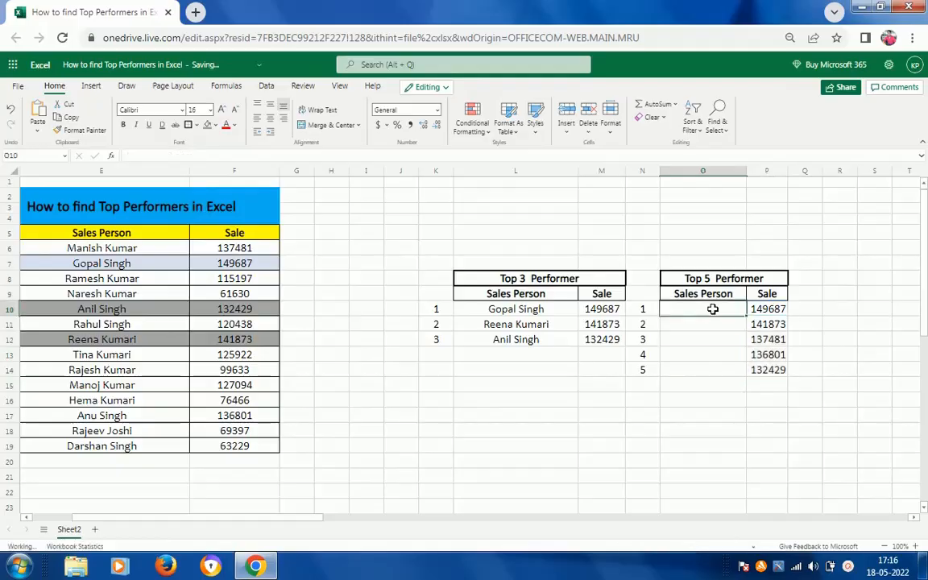
pyautogui.write('=in')
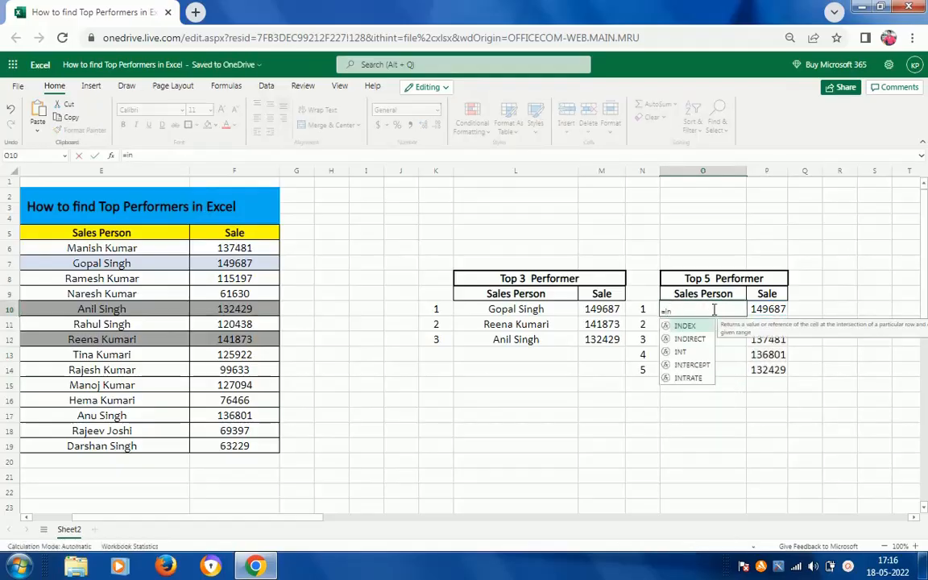
pyautogui.press('Tab')
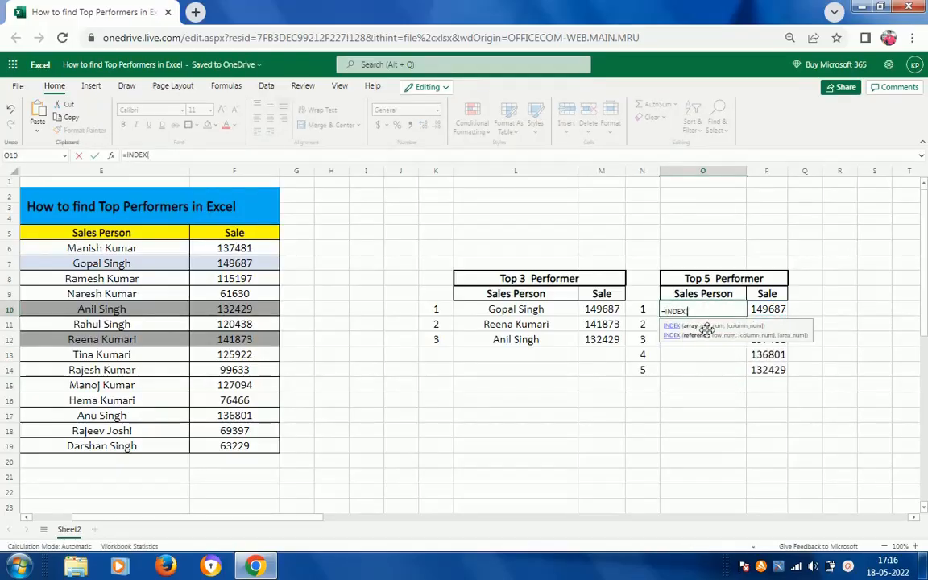
pyautogui.click(147, 250)
pyautogui.hotkey('ctrl', 'shift', 'Down')
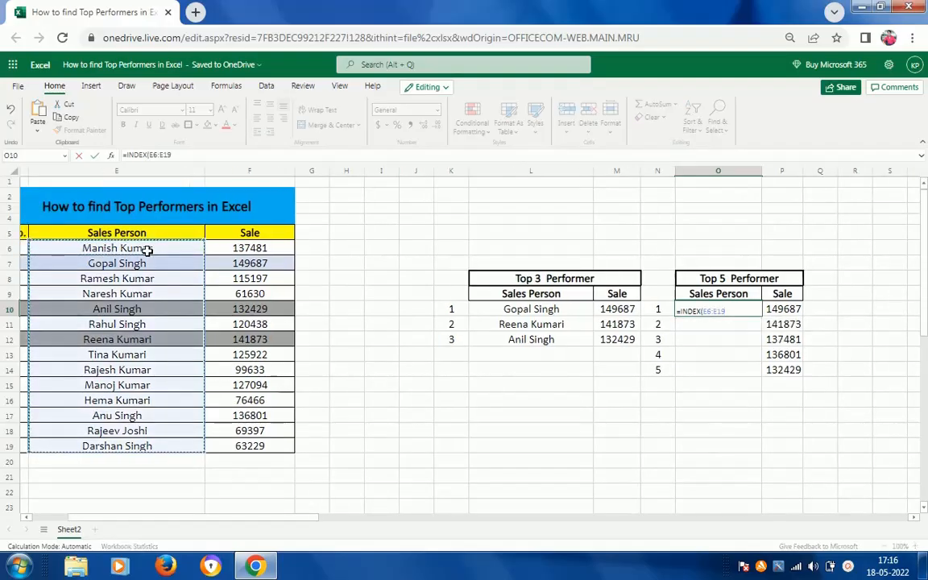
pyautogui.write(',')
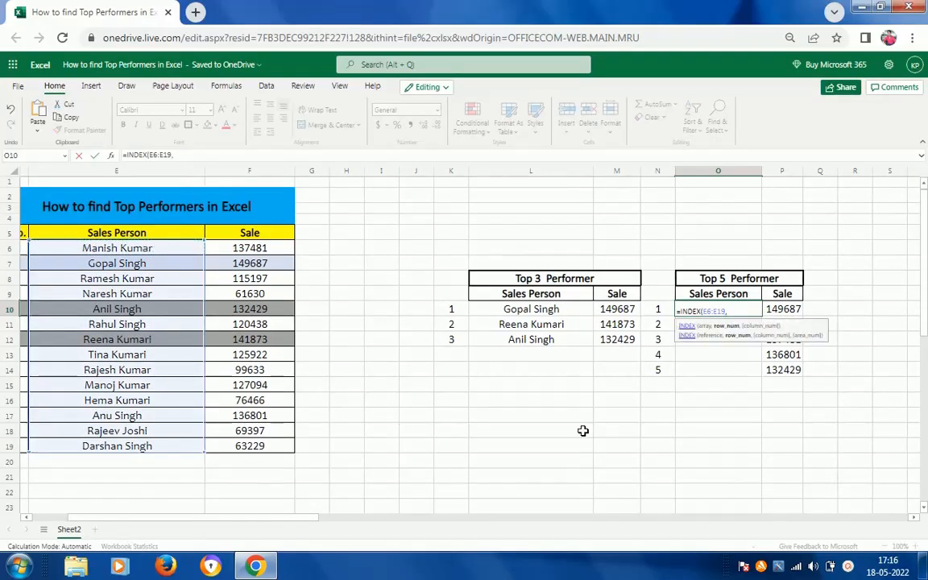
pyautogui.write('m')
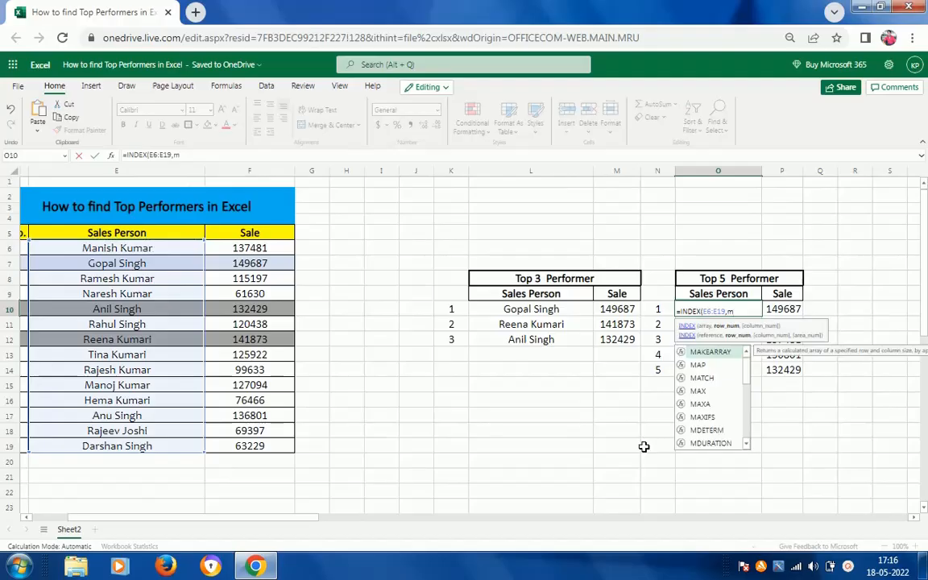
# Nest a MATCH function as the row number of the O10 formula, with the spilled sales range P10# as the lookup value.
pyautogui.press('Down')
pyautogui.press('Down')
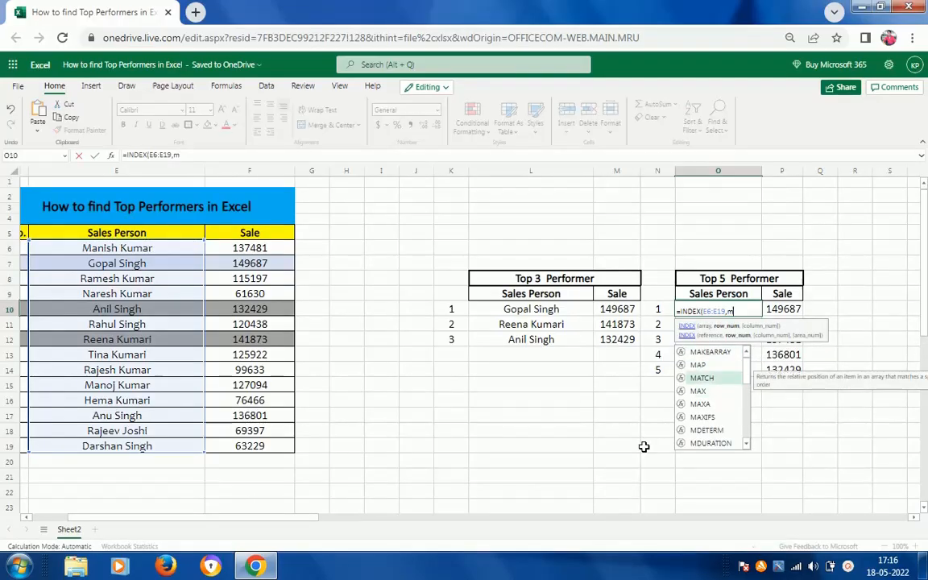
pyautogui.press('Tab')
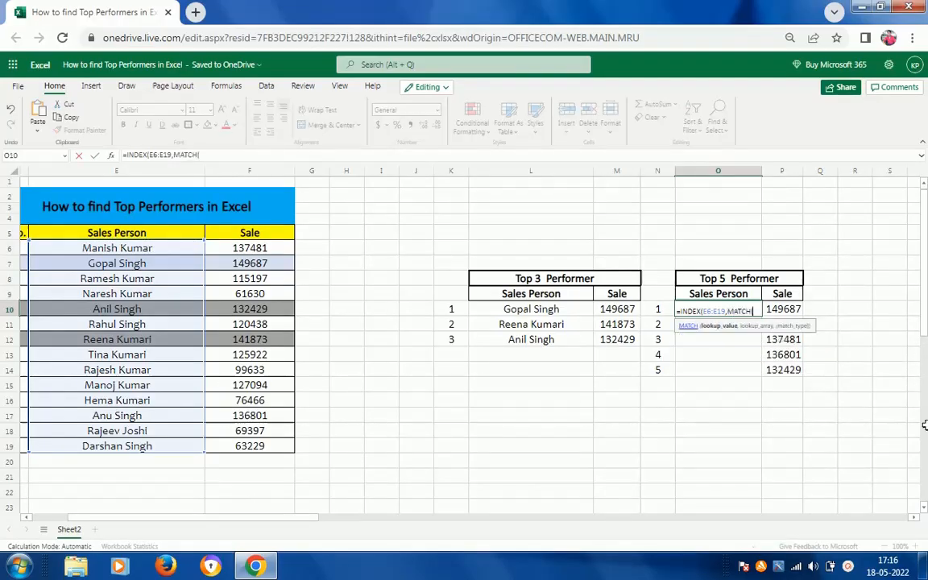
pyautogui.click(828, 315)
pyautogui.press('Left')
pyautogui.hotkey('shift', 'Down')
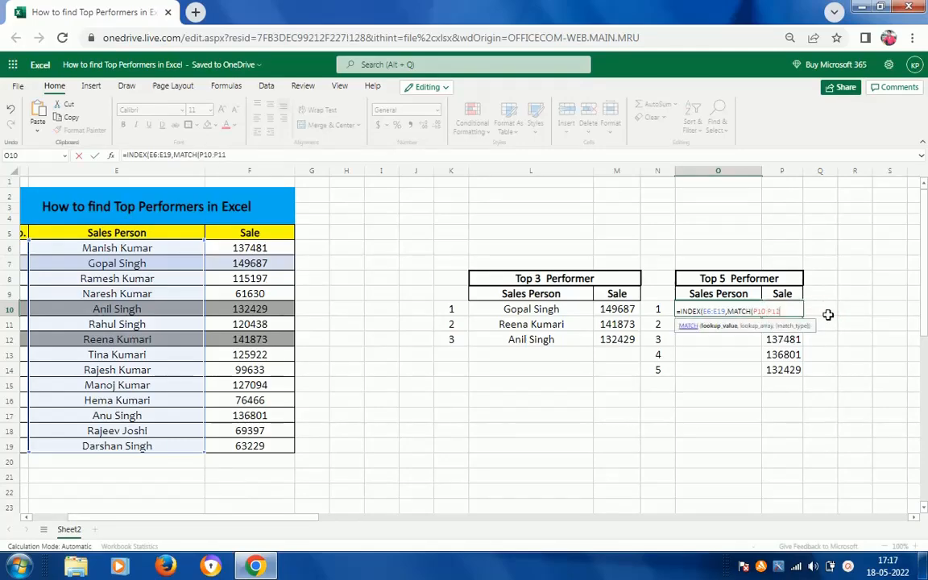
pyautogui.hotkey('shift', 'Down')
pyautogui.hotkey('shift', 'Down')
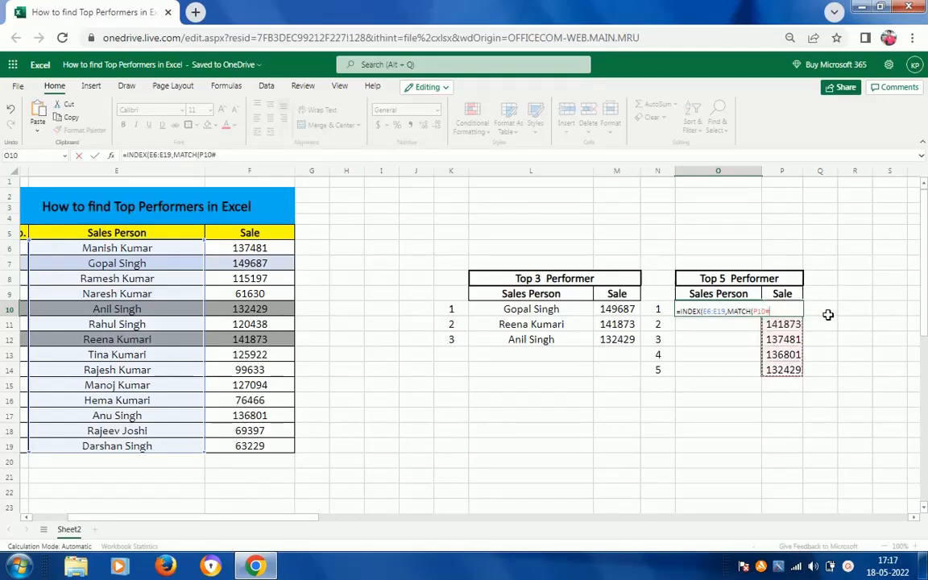
pyautogui.write(',')
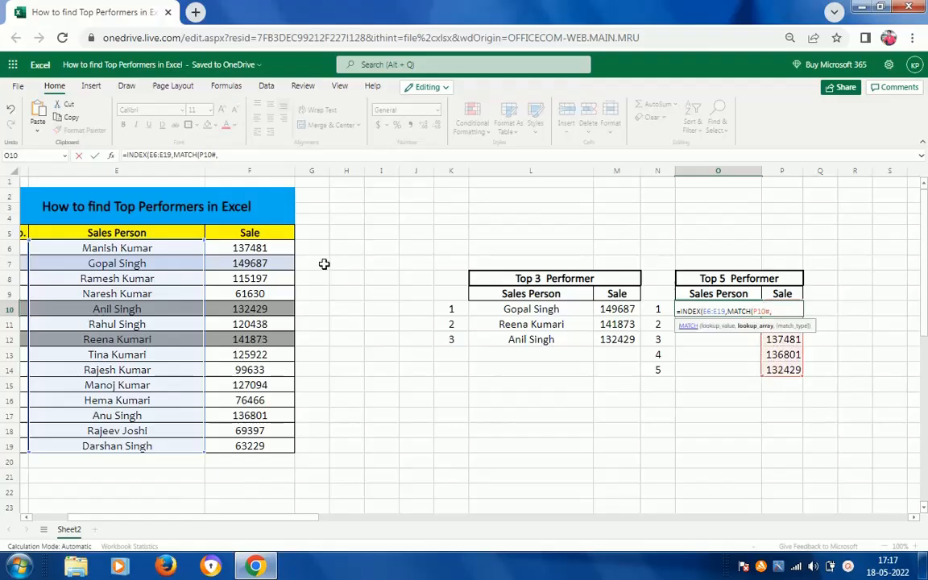
# Complete the O10 formula as =INDEX(E6:E19,MATCH(P10#,F6:F19,0)), matching exactly against the Sale column.
pyautogui.click(270, 247)
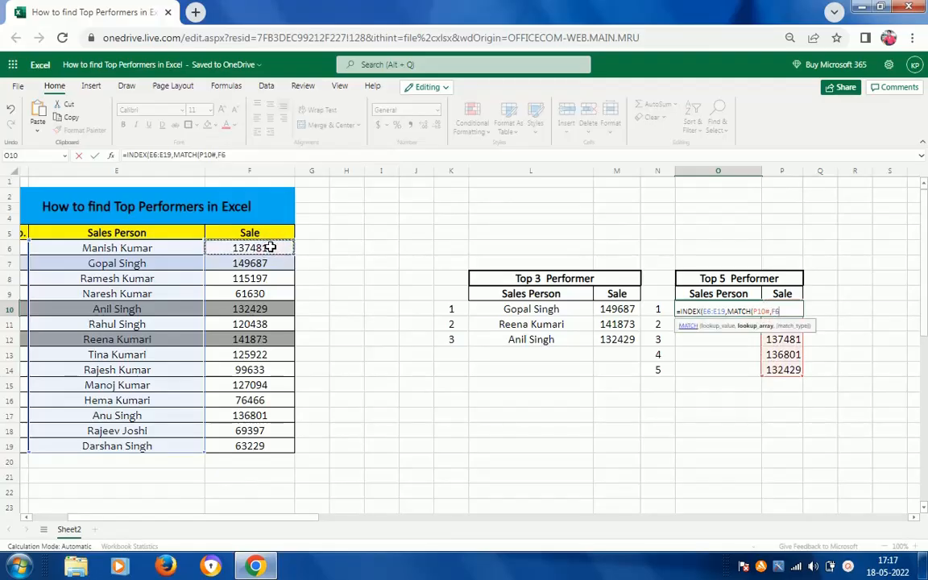
pyautogui.hotkey('ctrl', 'shift', 'Down')
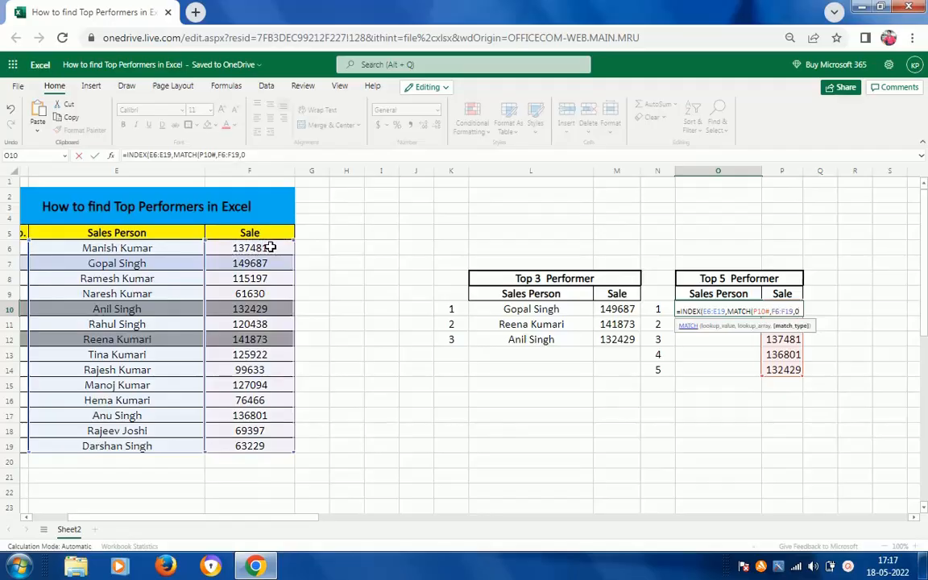
pyautogui.write(',0))')
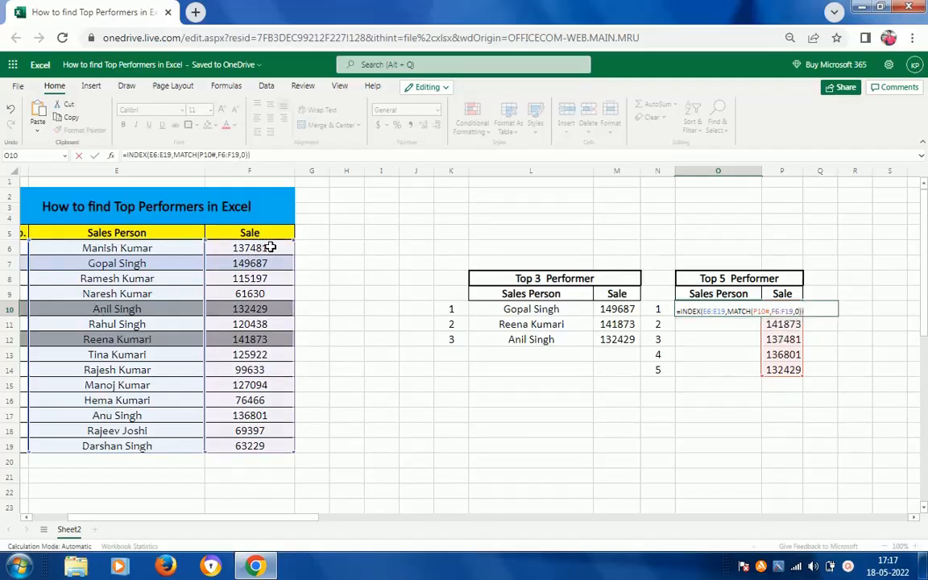
pyautogui.hotkey('ctrl', 'Return')
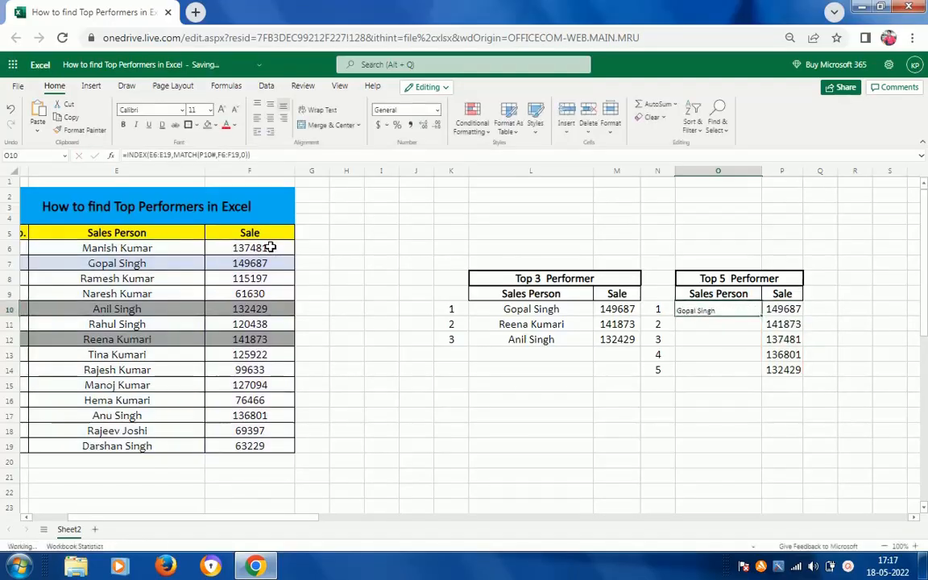
# Center the Top 5 Performer names in O10:O14 and set their font size to 16.
pyautogui.hotkey('ctrl', 'c')
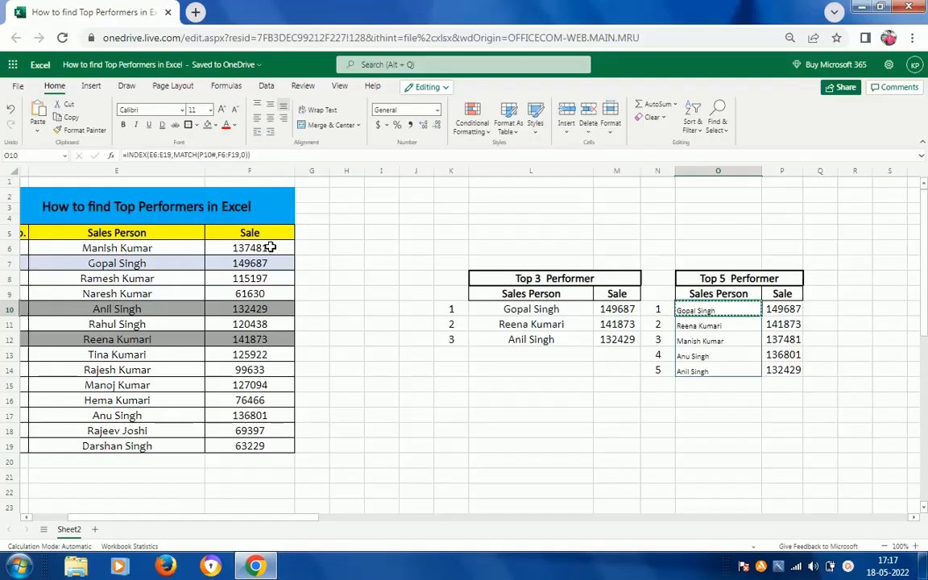
pyautogui.hotkey('shift', 'Down')
pyautogui.hotkey('shift', 'Down')
pyautogui.hotkey('shift', 'Down')
pyautogui.hotkey('shift', 'Down')
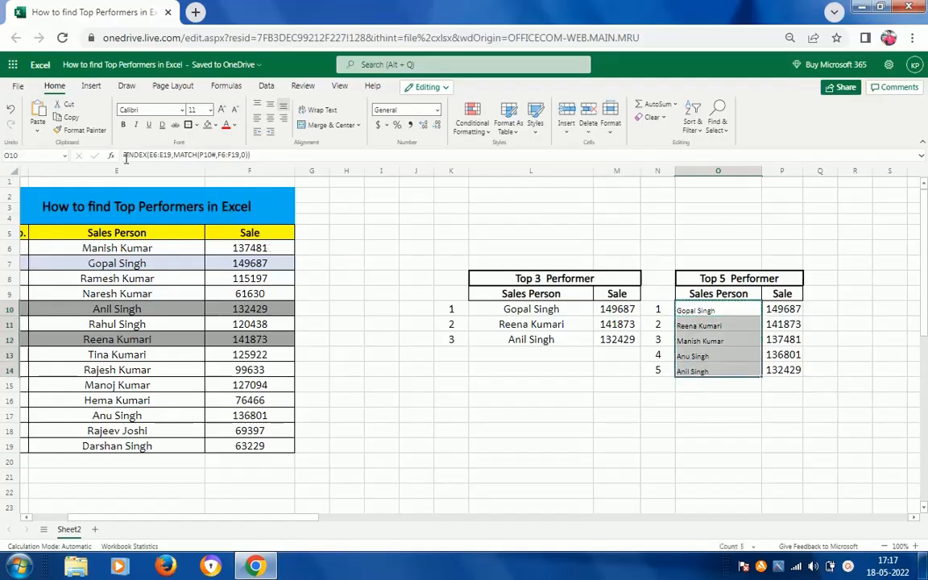
pyautogui.click(268, 120)
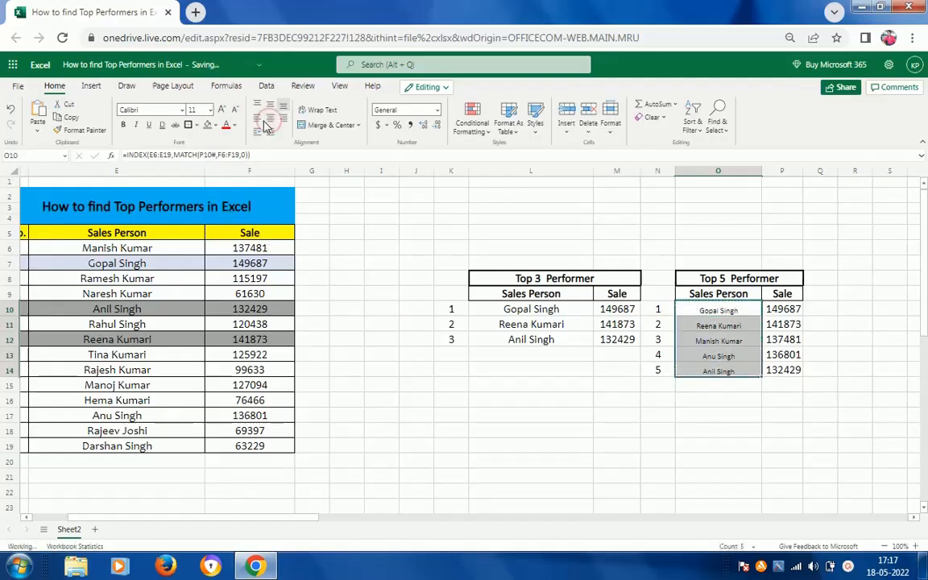
pyautogui.click(210, 109)
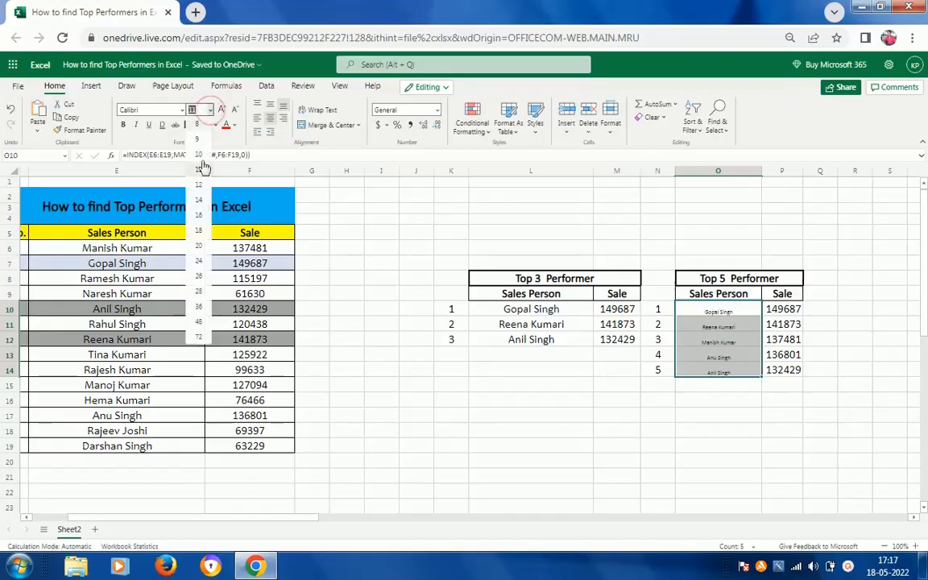
pyautogui.click(199, 215)
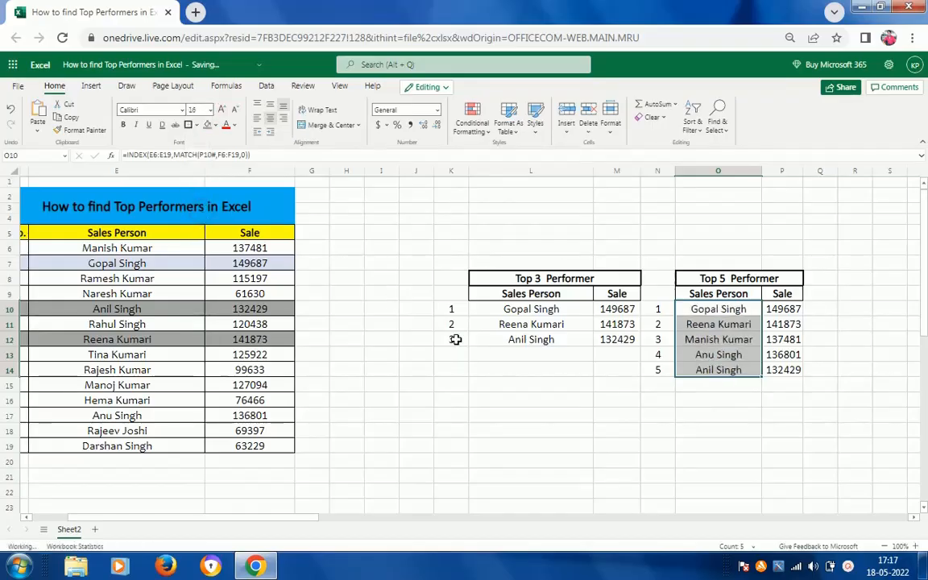
# Review the Top 5 Performer sales, the source Sales Person and Sale data, and the LARGE formula in the Top 3 Performer table.
pyautogui.click(793, 371)
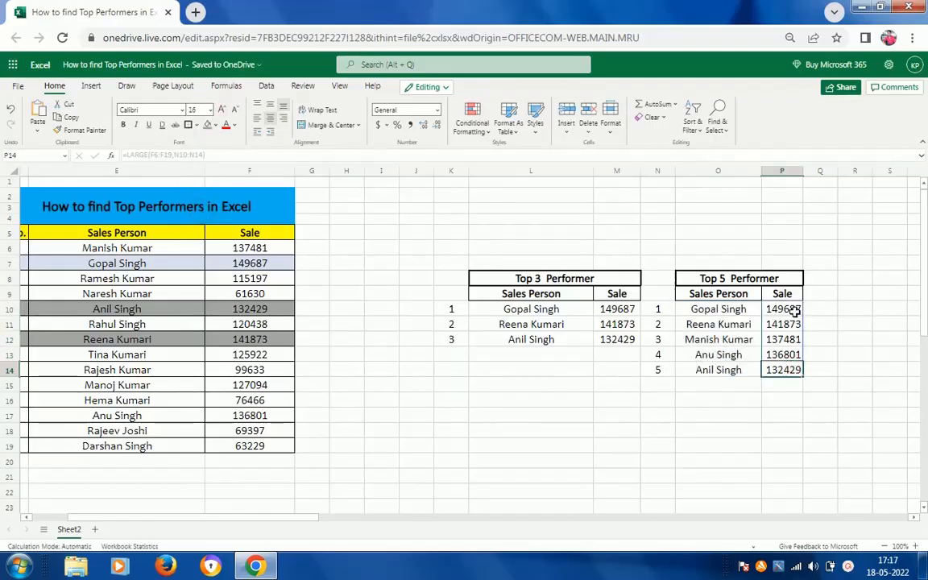
pyautogui.click(793, 310)
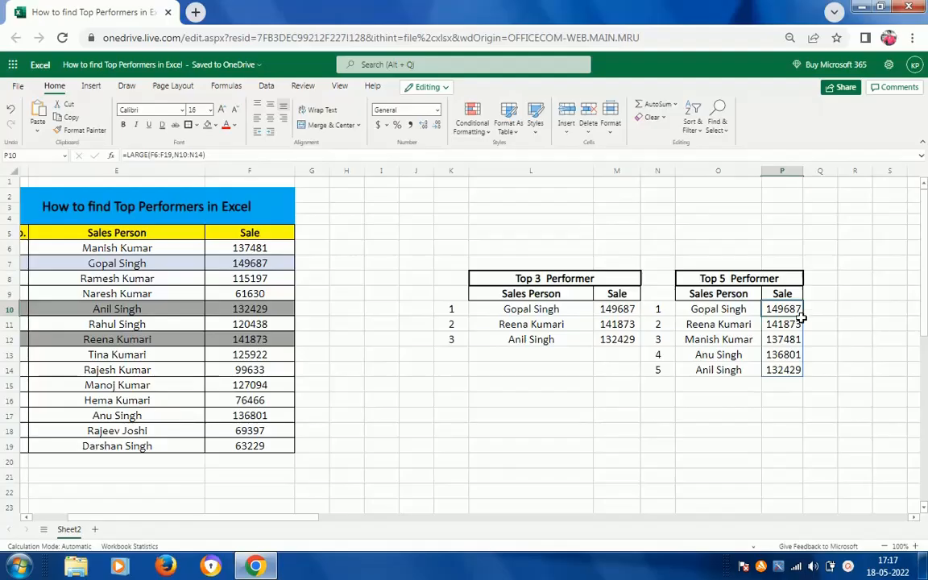
pyautogui.click(162, 236)
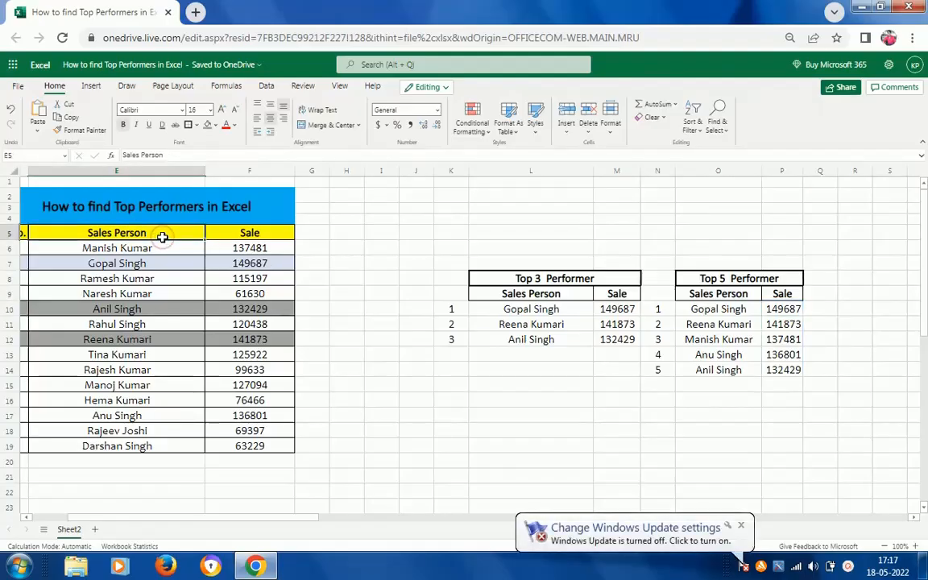
pyautogui.press('Left')
pyautogui.press('Right')
pyautogui.press('Down')
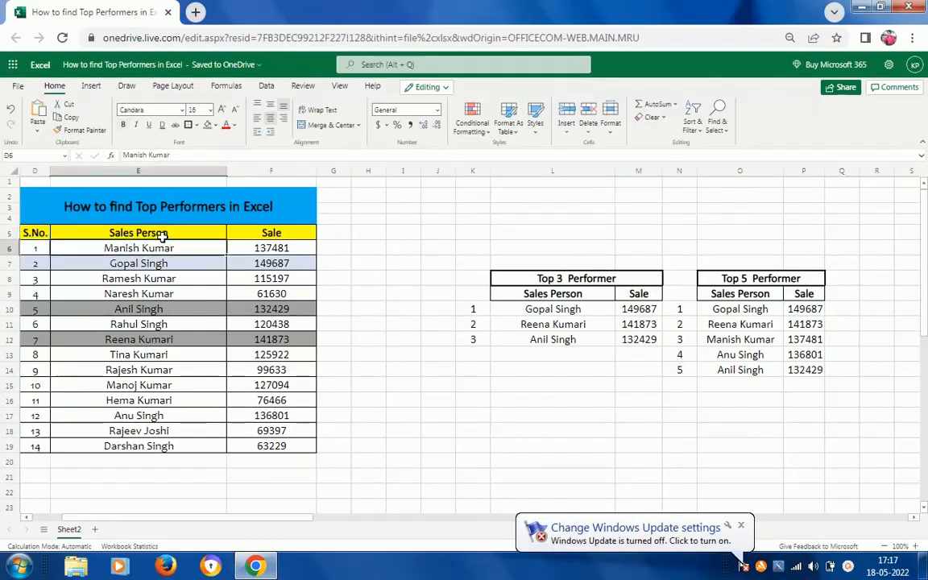
pyautogui.press('Right')
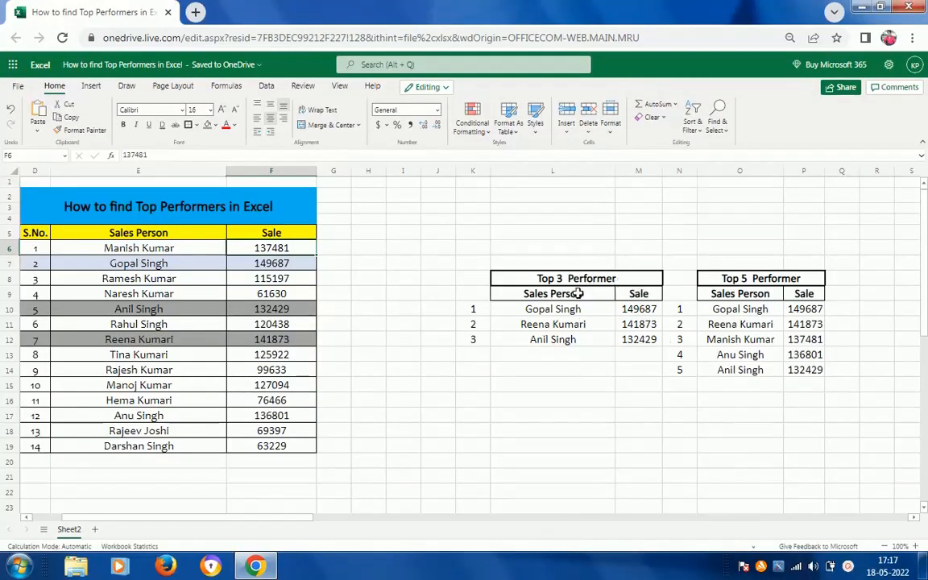
pyautogui.click(626, 310)
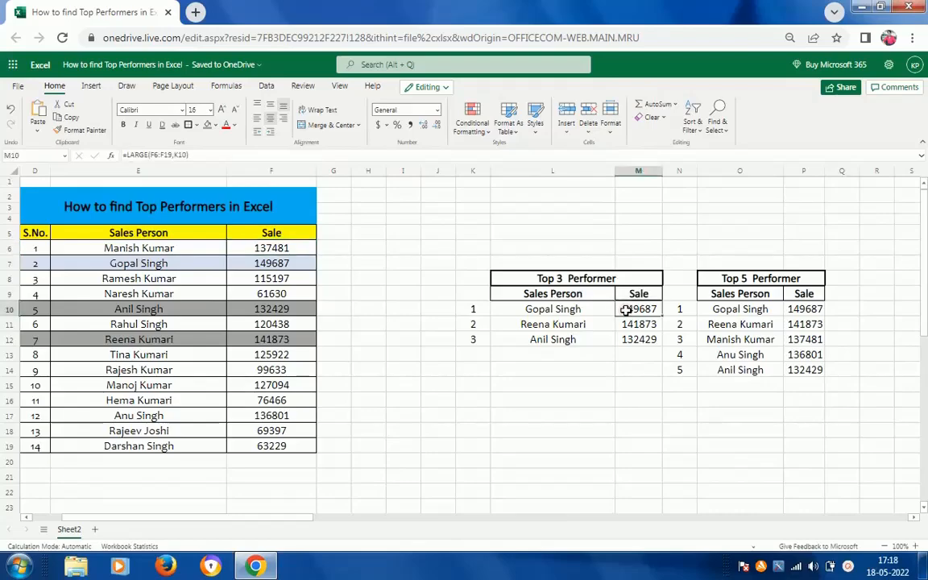
pyautogui.click(758, 281)
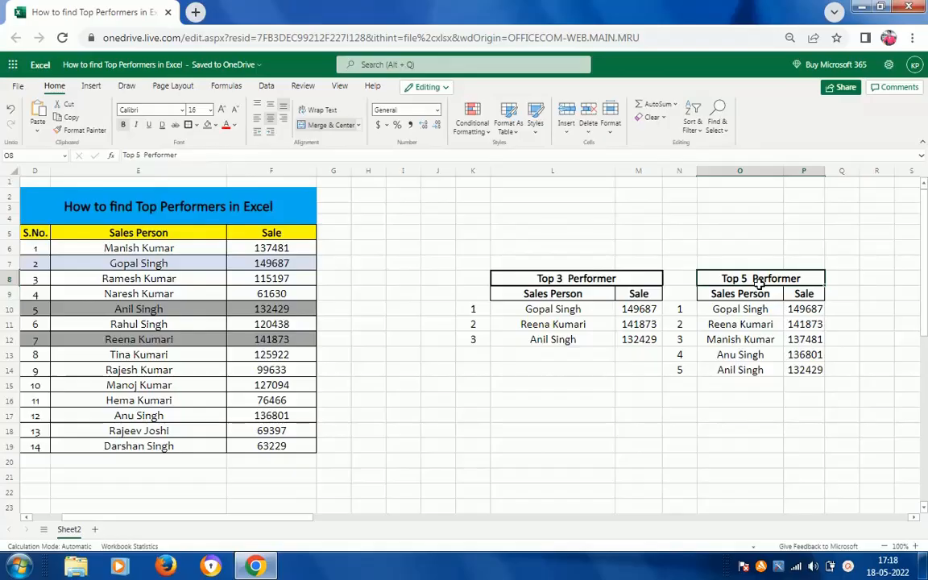
pyautogui.click(847, 568)
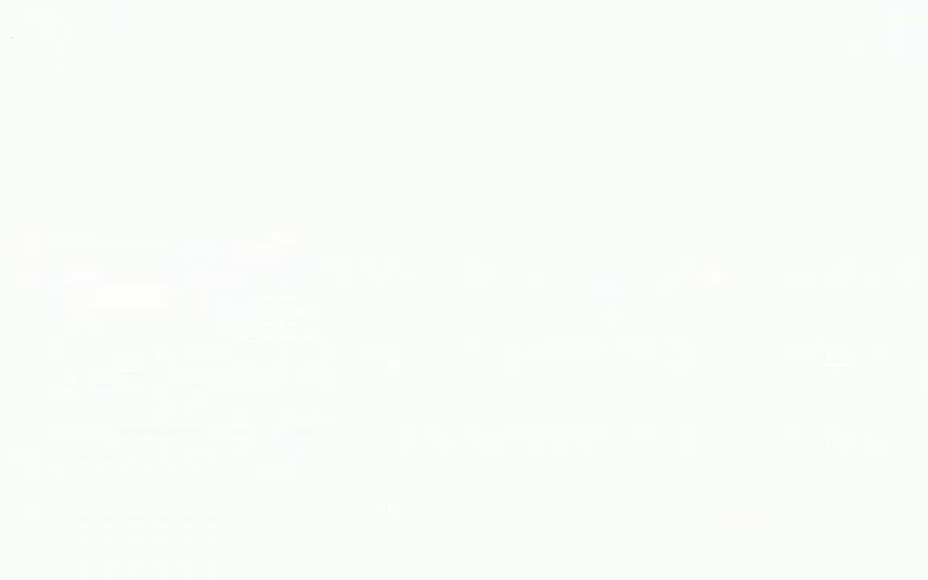